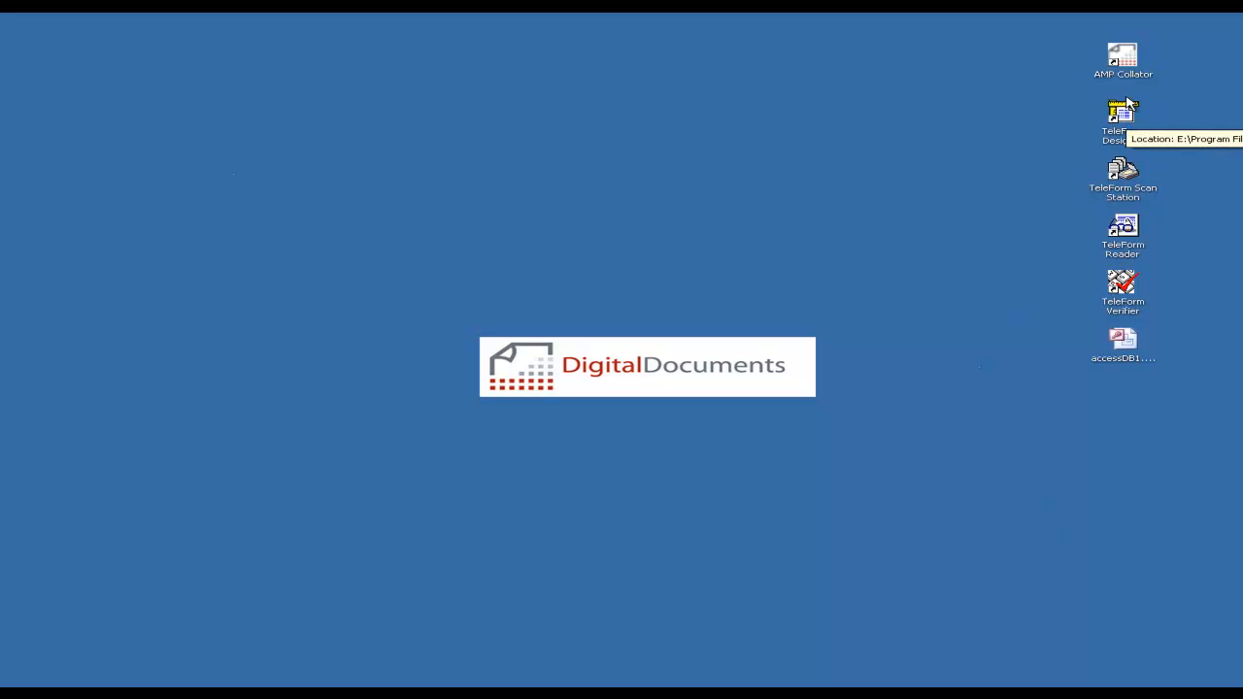
Step: Launch AMP Collator and look over the fields available for grouping files
double_click(1124, 68)
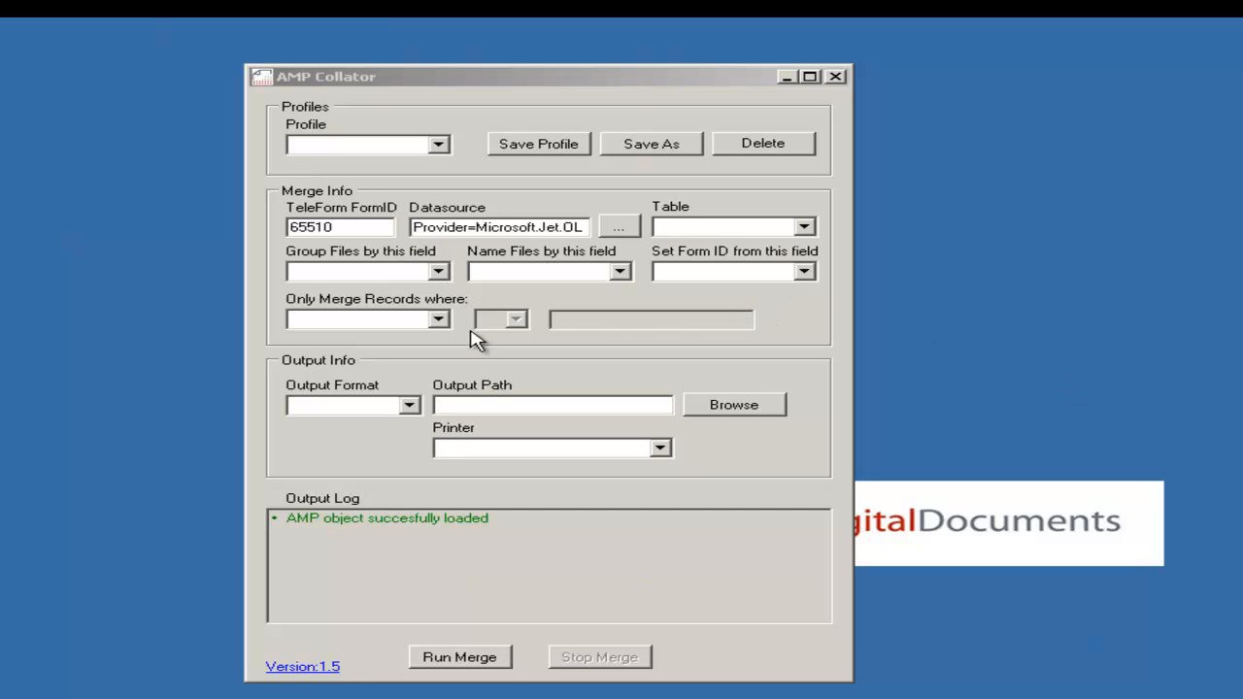
left_click(439, 273)
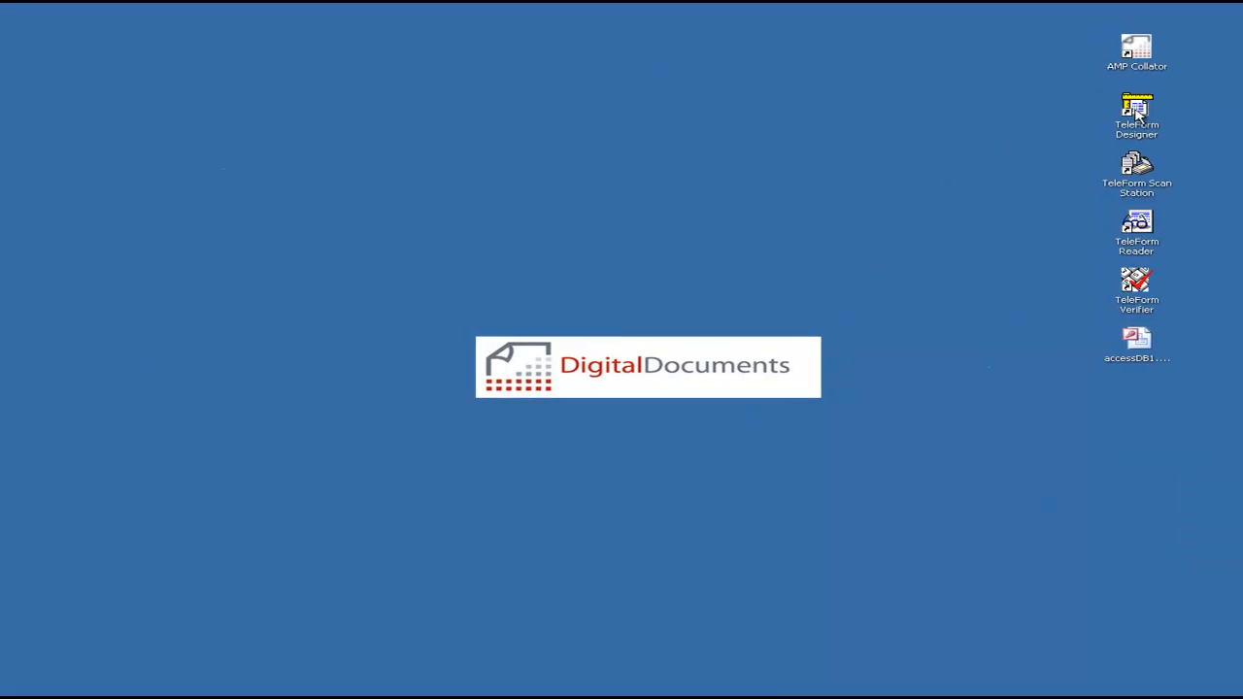
Step: Switch to TeleForm Designer and open the Demo Enrollment Form template from the DemoForms folder
double_click(1136, 111)
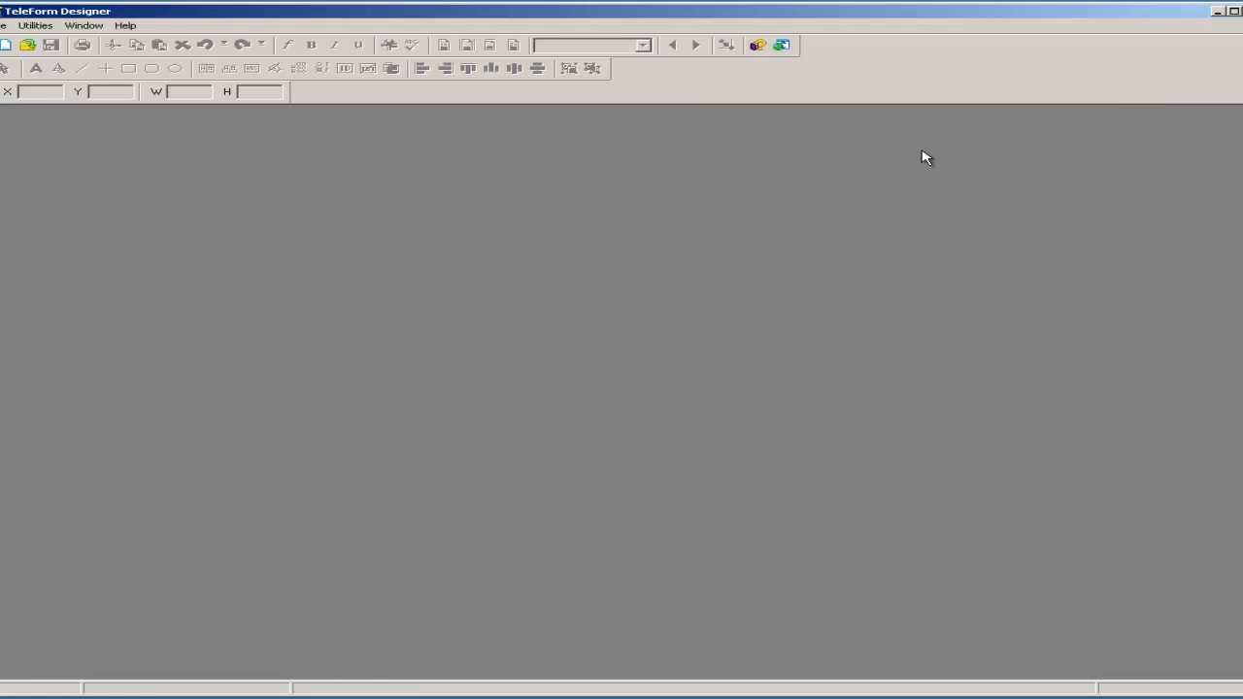
left_click(27, 44)
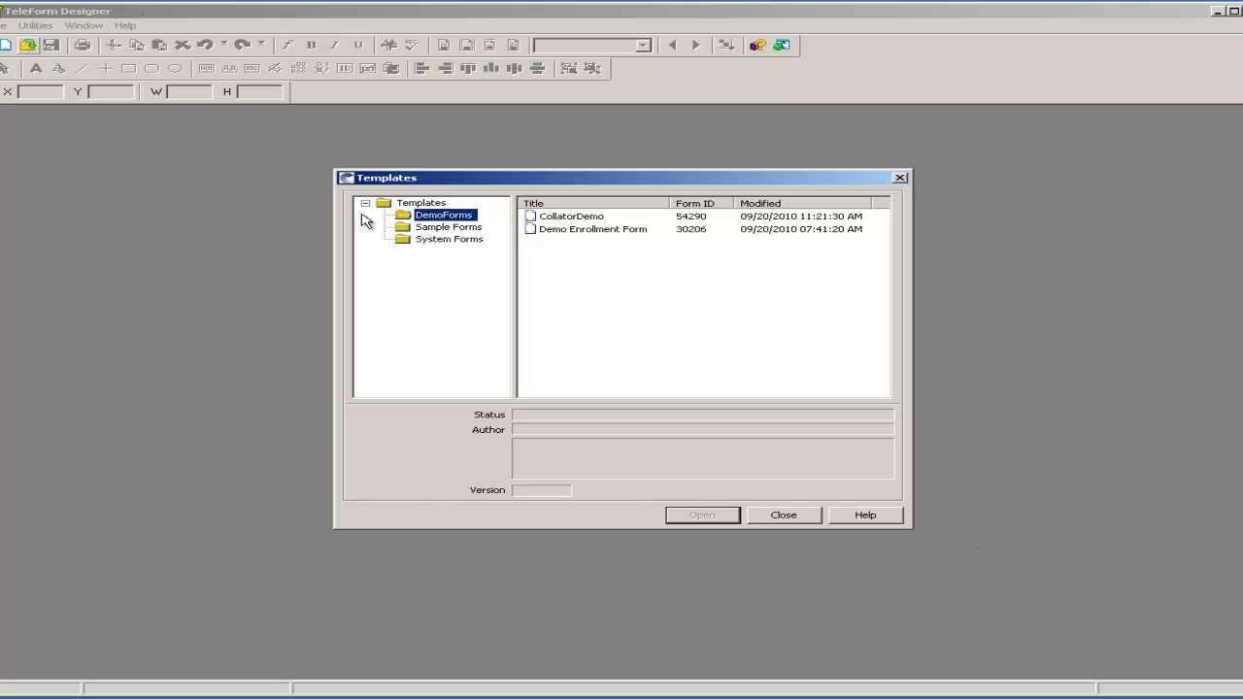
double_click(561, 231)
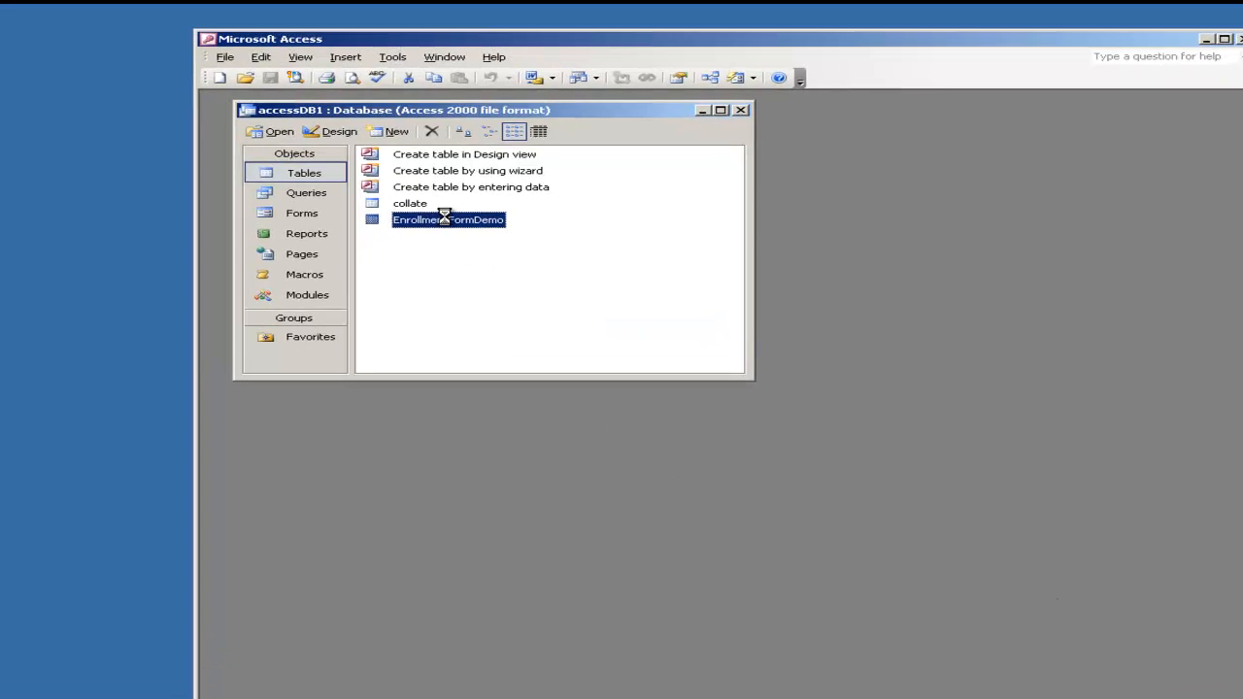
Step: Review the records of the EnrollmentFormDemo table in the accessDB1 database in Microsoft Access, close the table and minimize Access
double_click(423, 206)
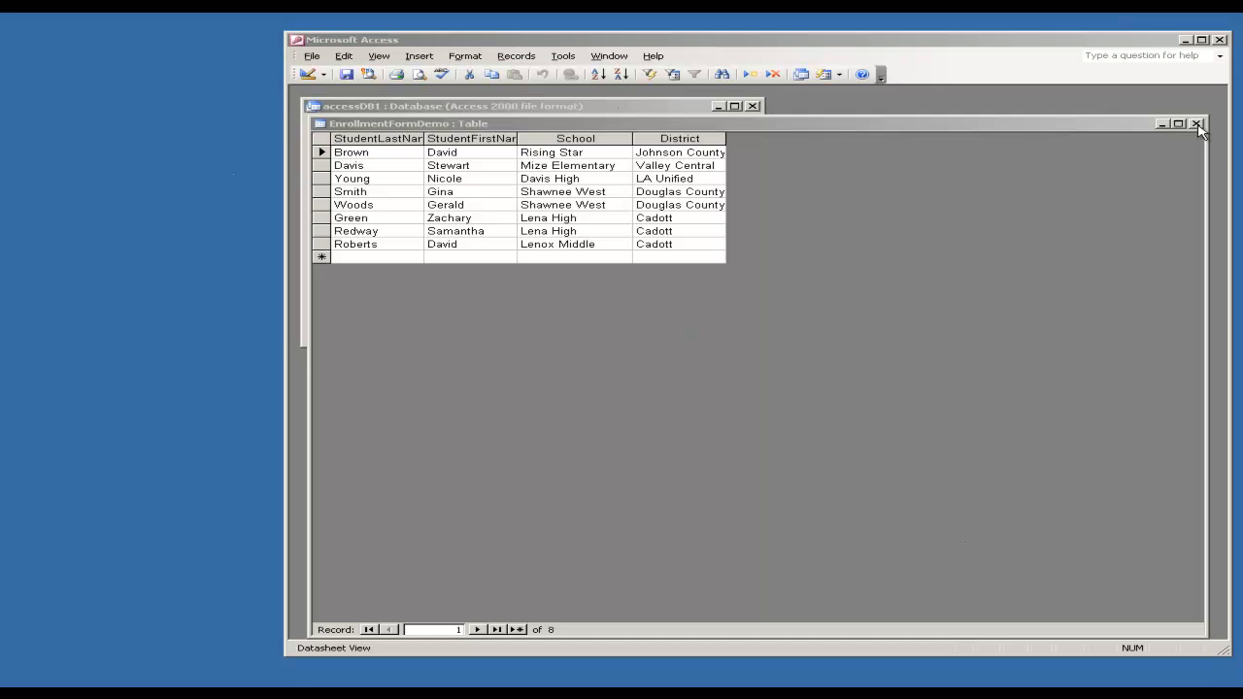
left_click(1198, 124)
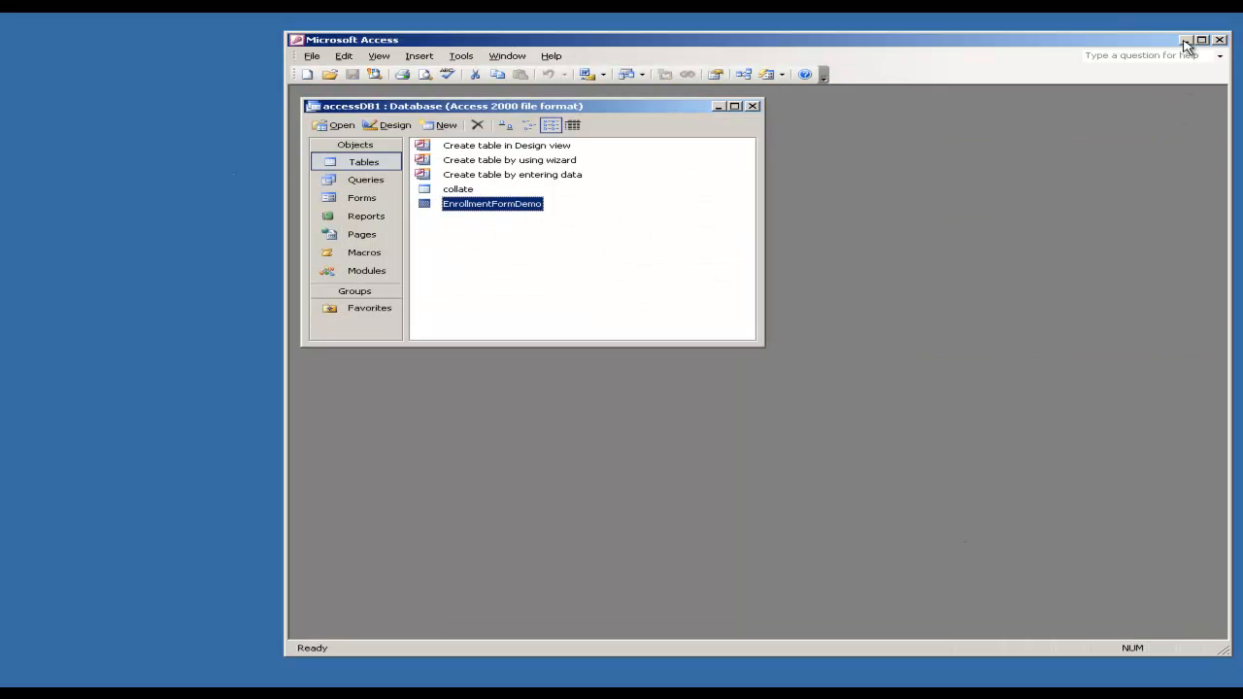
left_click(1186, 40)
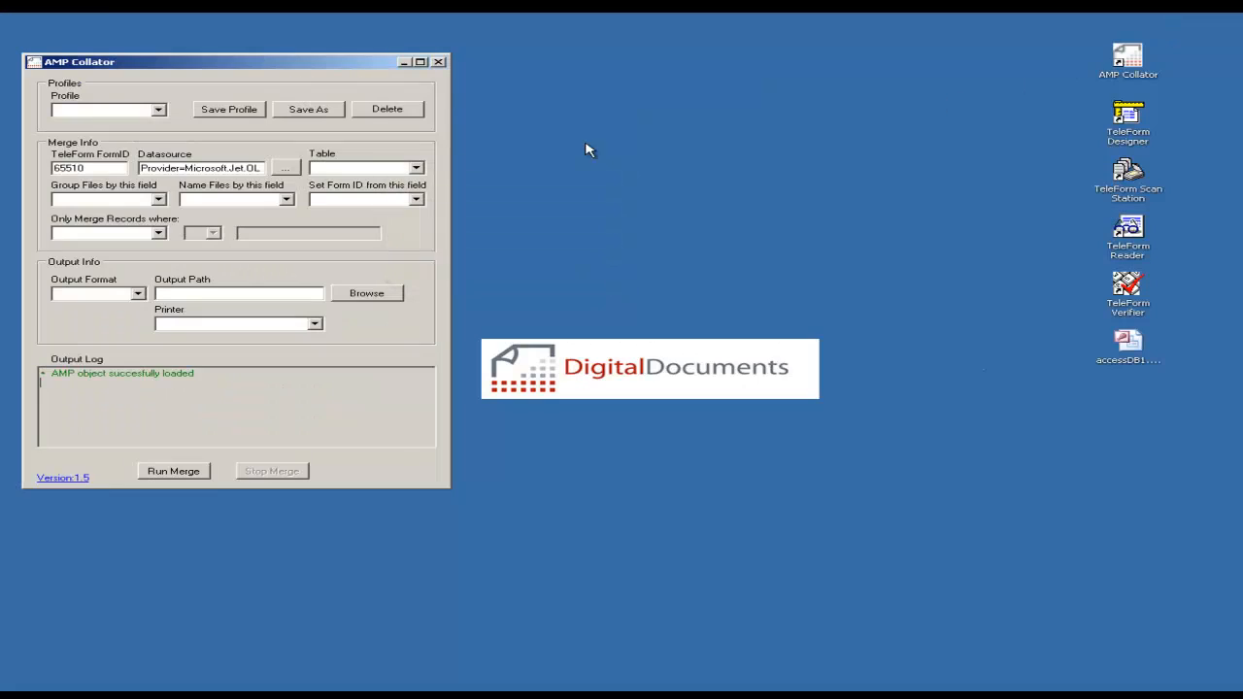
Step: Set the TeleForm FormID in AMP Collator to 30206
left_click_drag(110, 168, 24, 186)
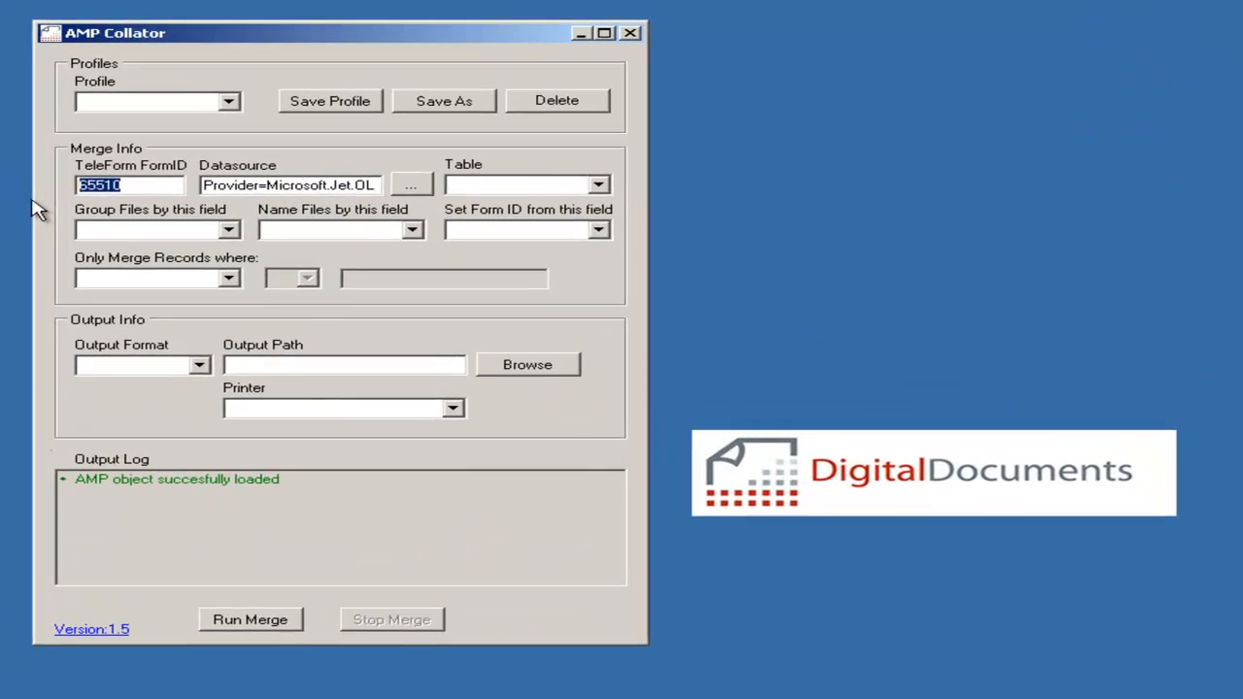
type("30")
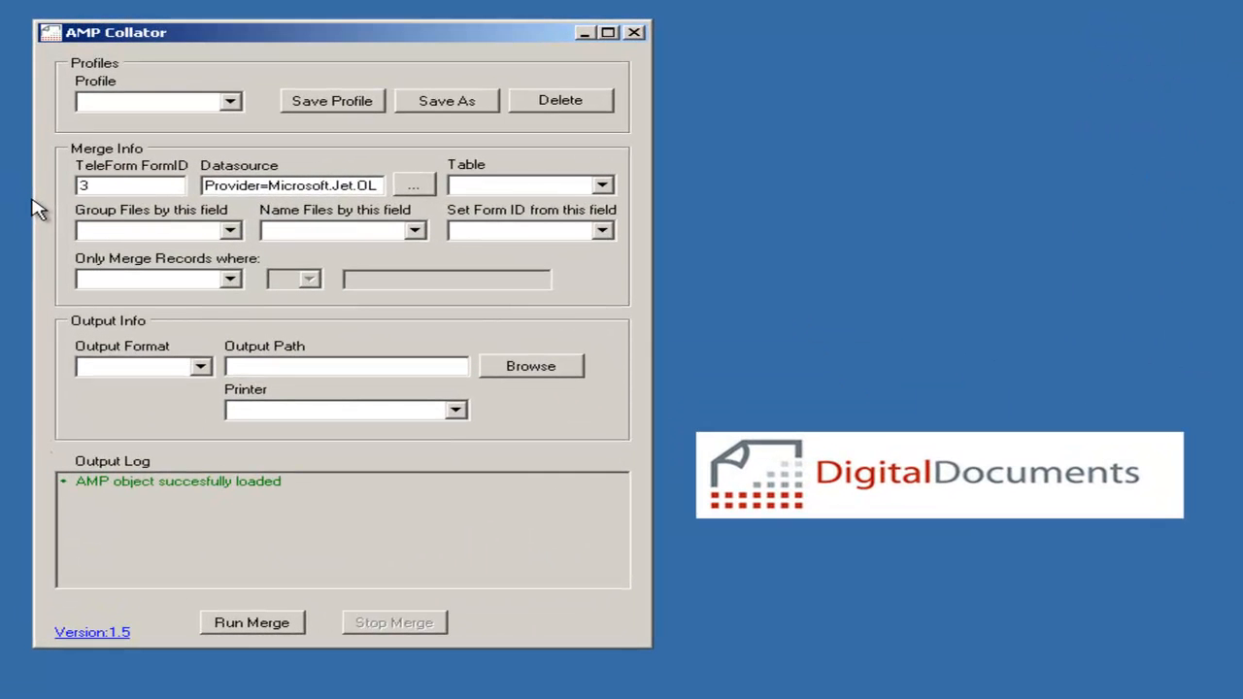
type("206")
Step: Connect the datasource to the accessDB1 Access database on the desktop and choose the EnrollmentFormDemo table
left_click(416, 185)
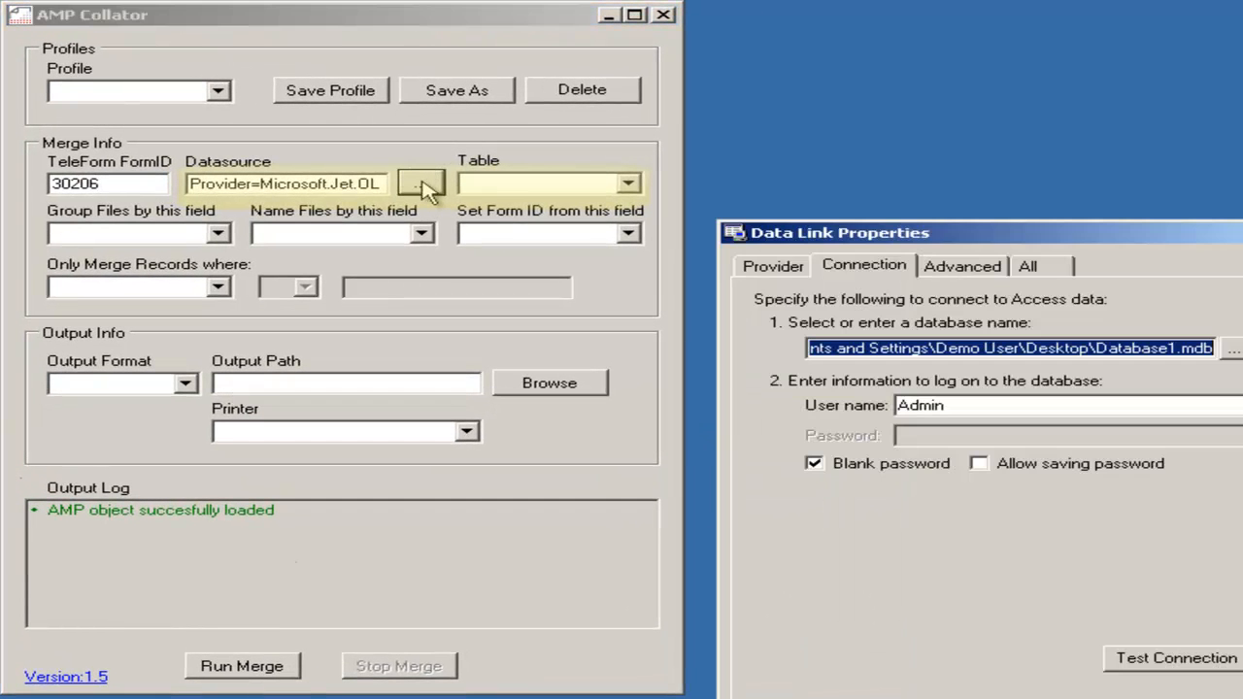
left_click(1232, 348)
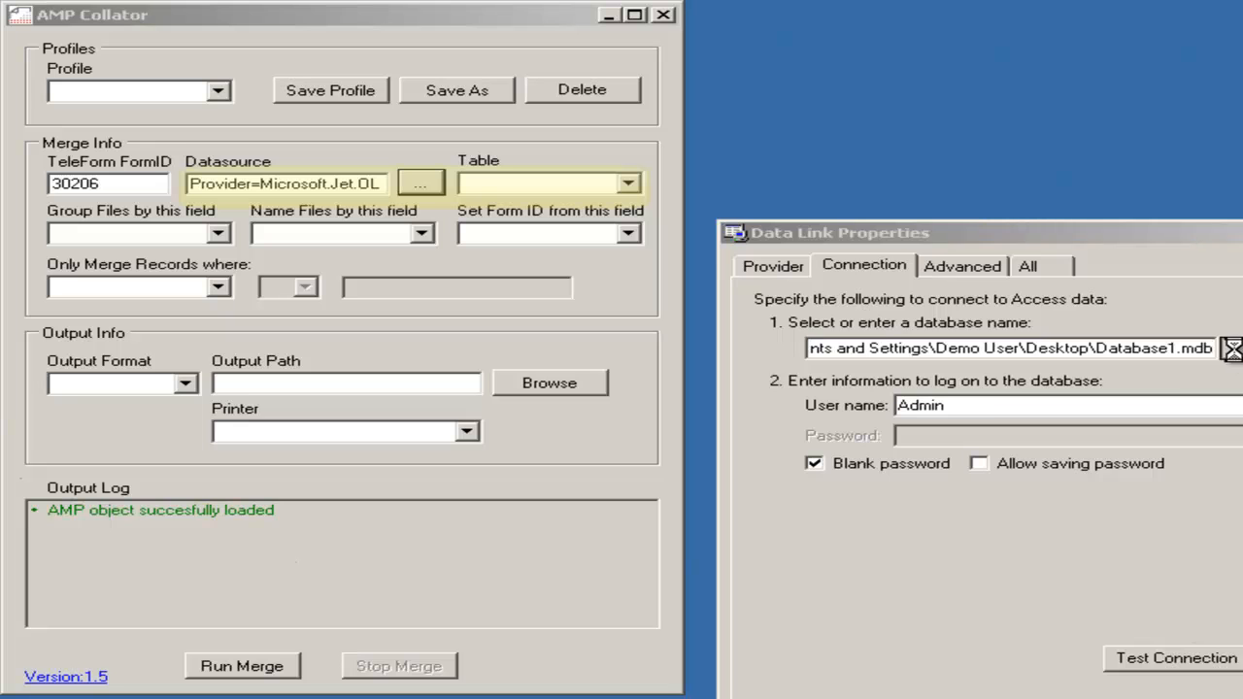
double_click(950, 444)
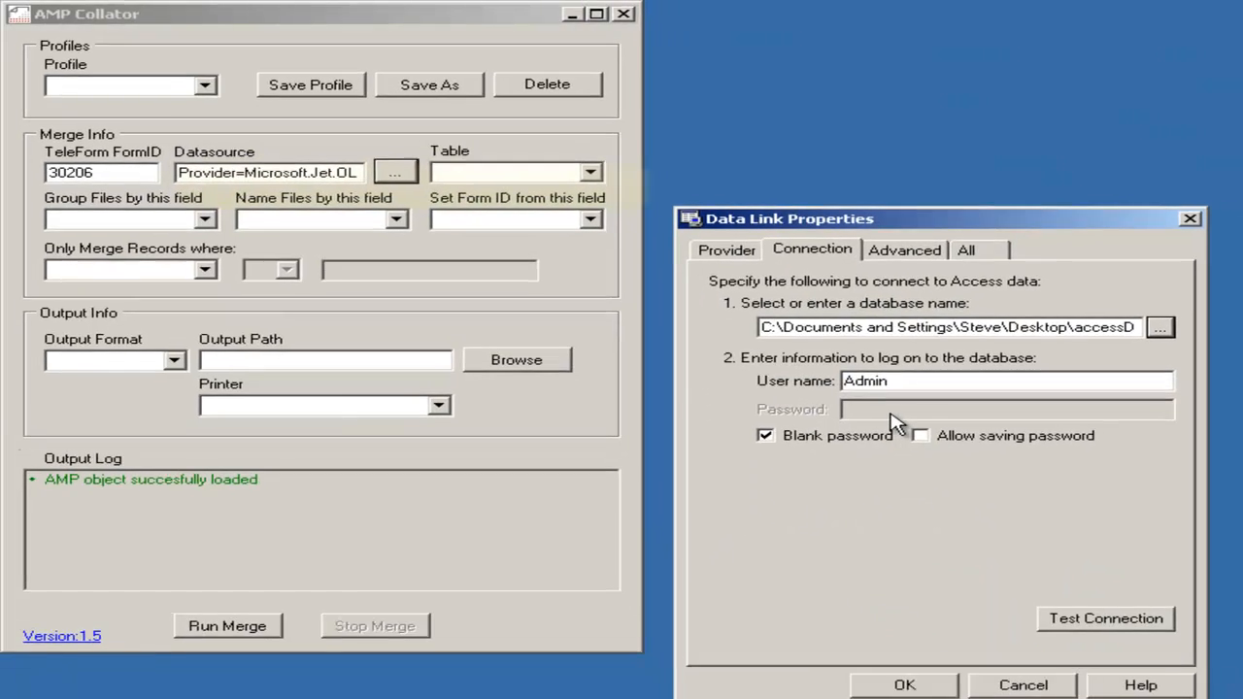
left_click(904, 684)
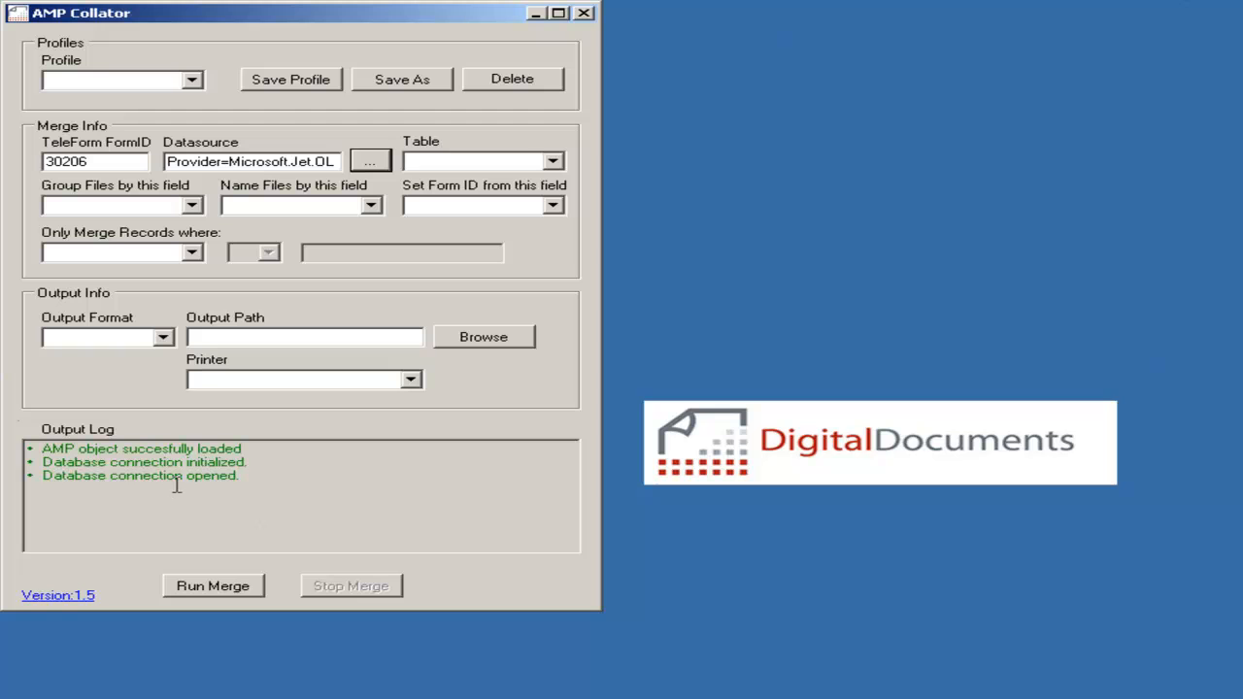
left_click(554, 162)
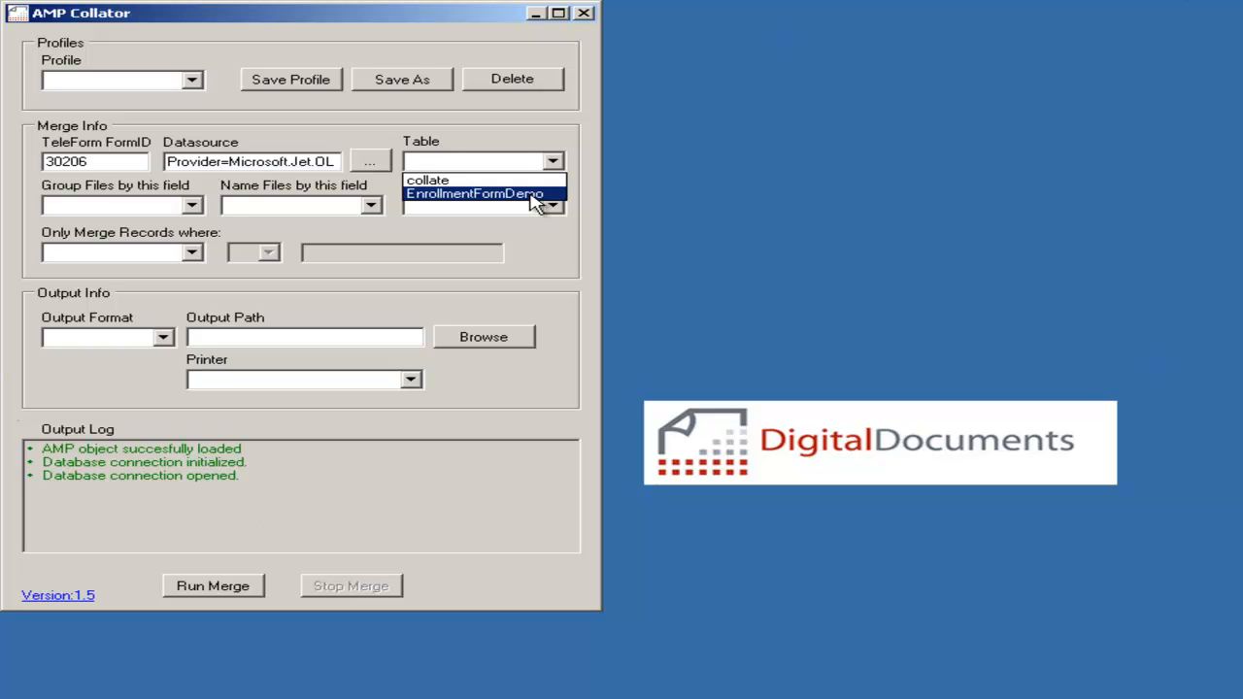
left_click(534, 194)
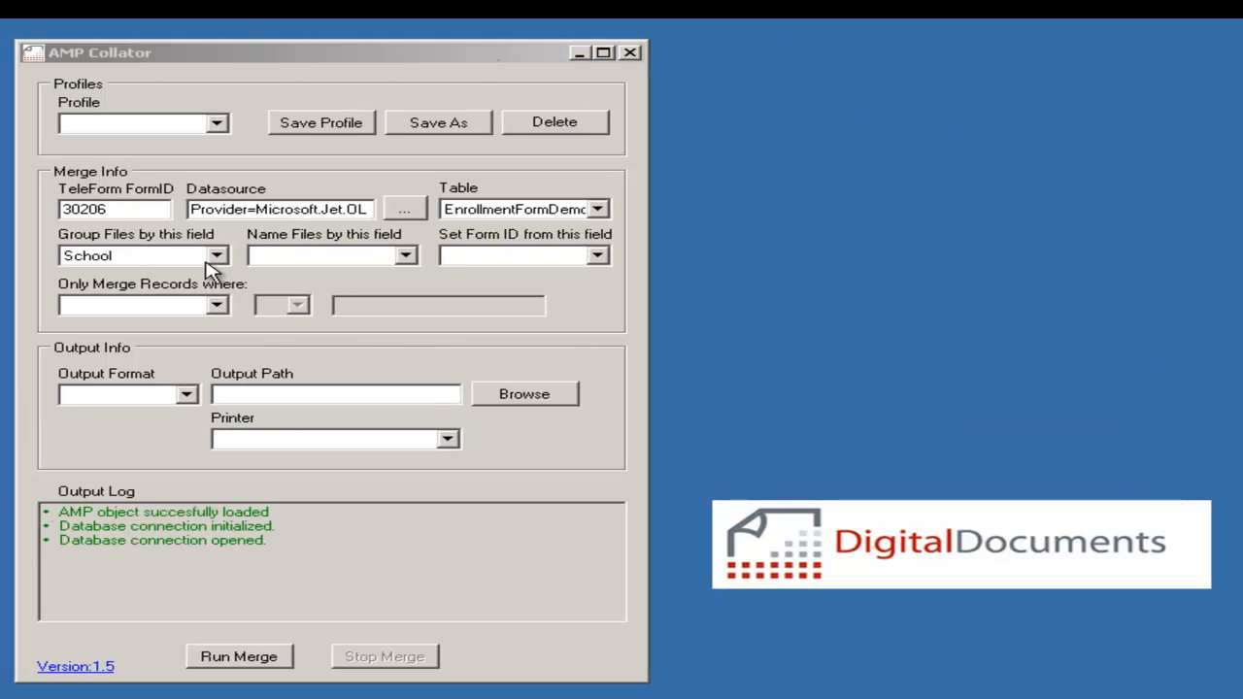
Step: Group the merged files by the School field and name them by the School field as well
left_click(208, 260)
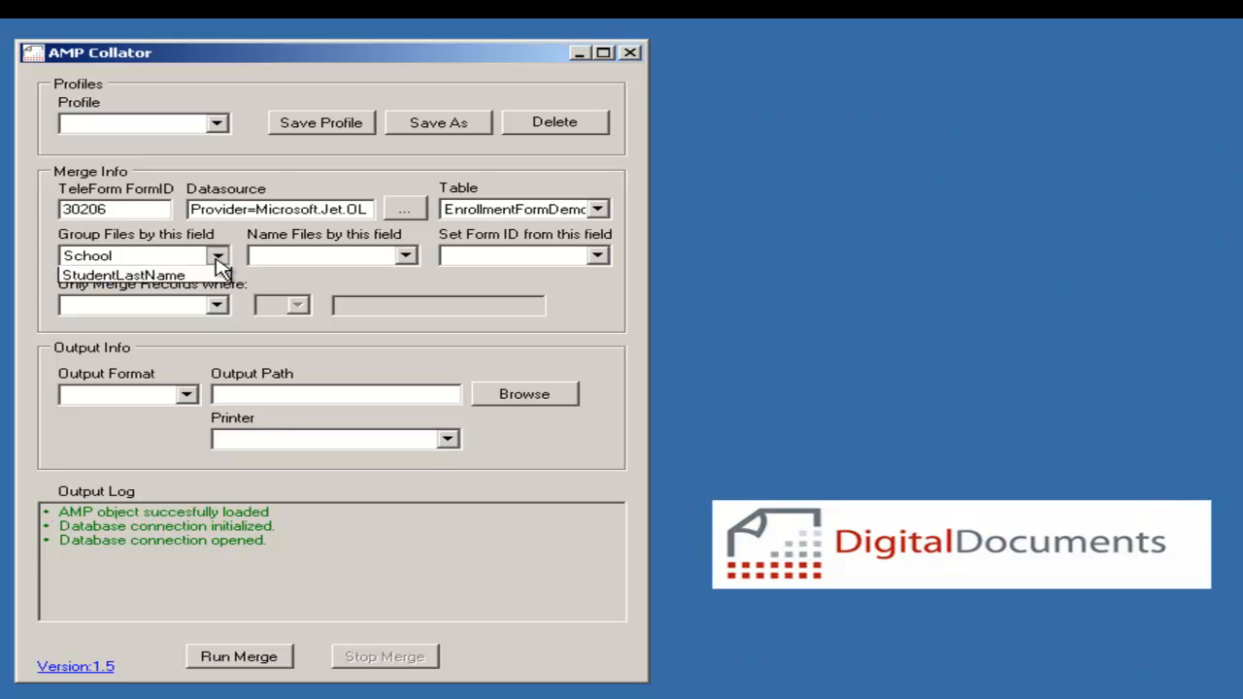
left_click(193, 290)
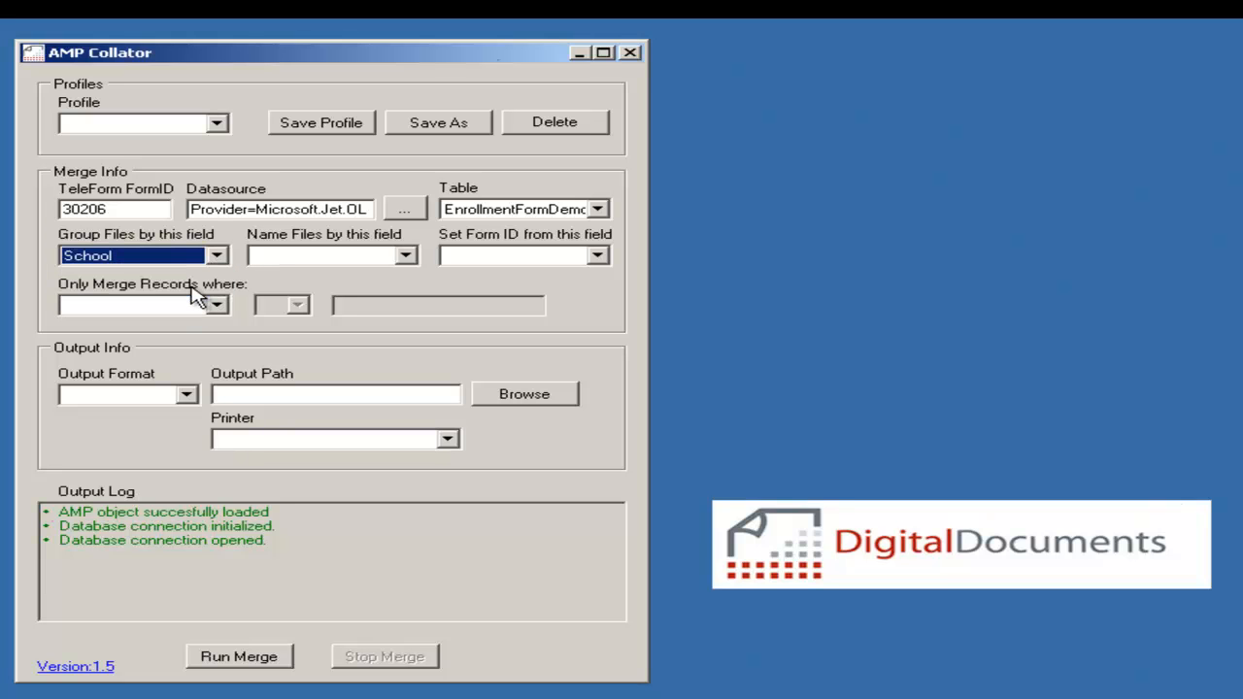
left_click(405, 256)
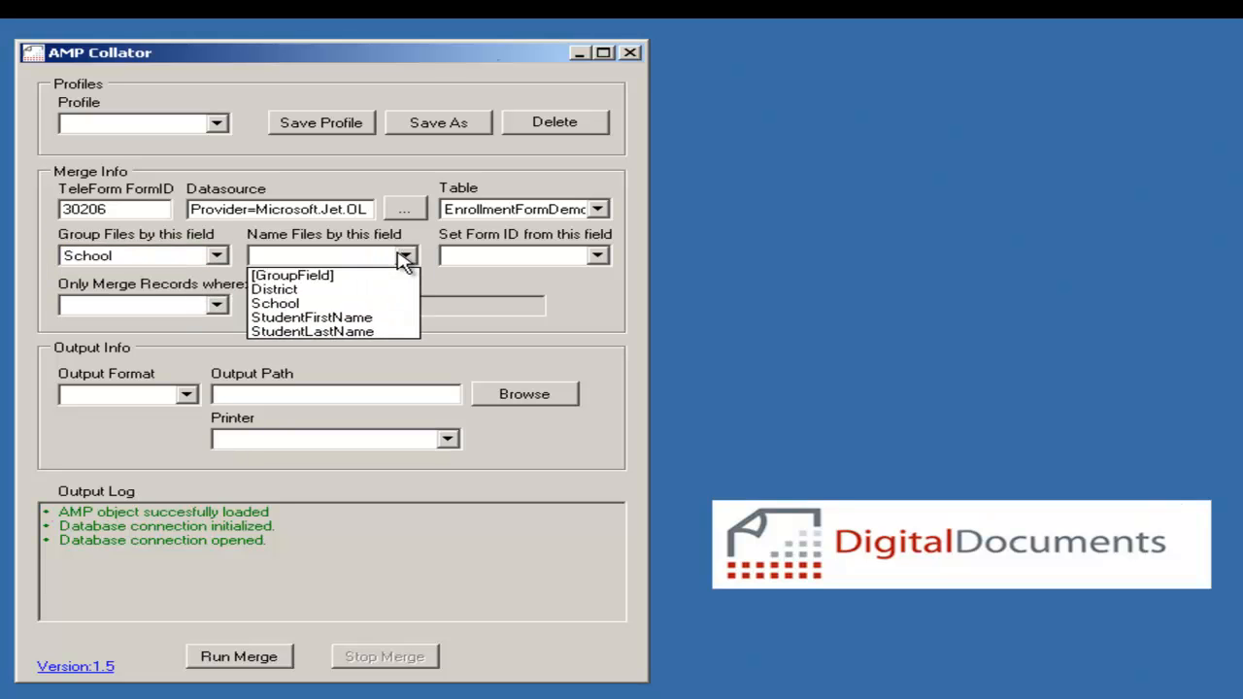
left_click(368, 305)
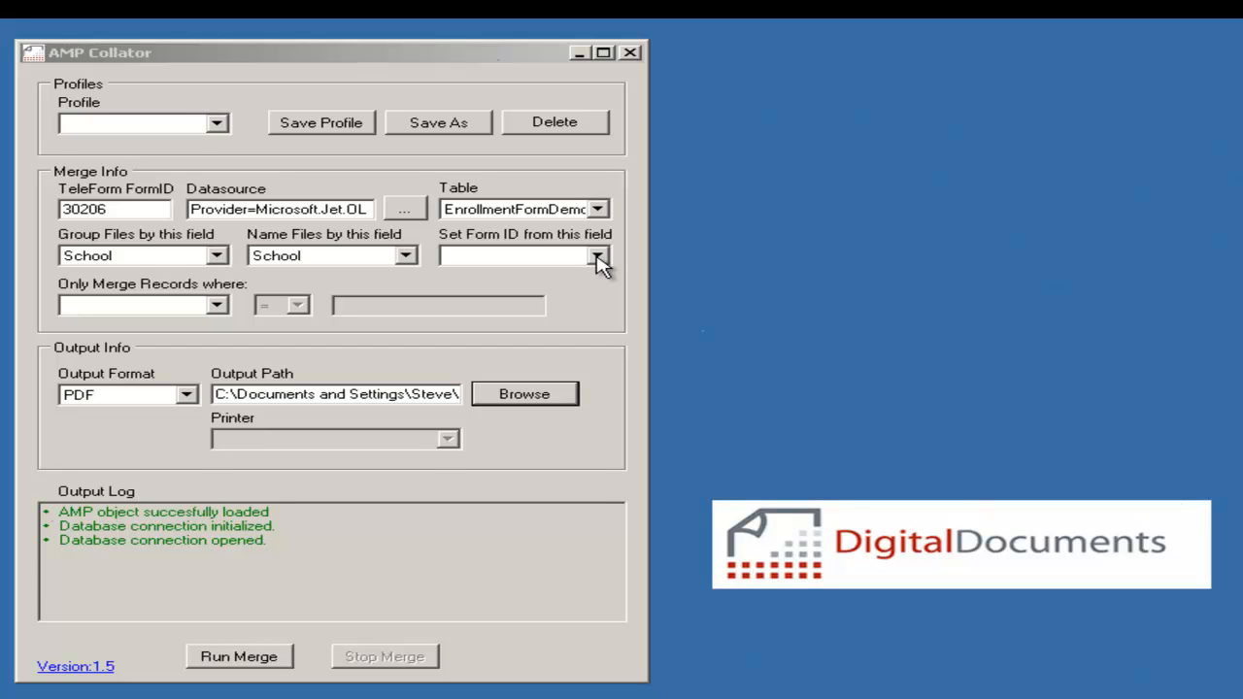
Step: Look over the fields for setting the form ID, try a merge condition on the School field, and clear that condition again
left_click(598, 257)
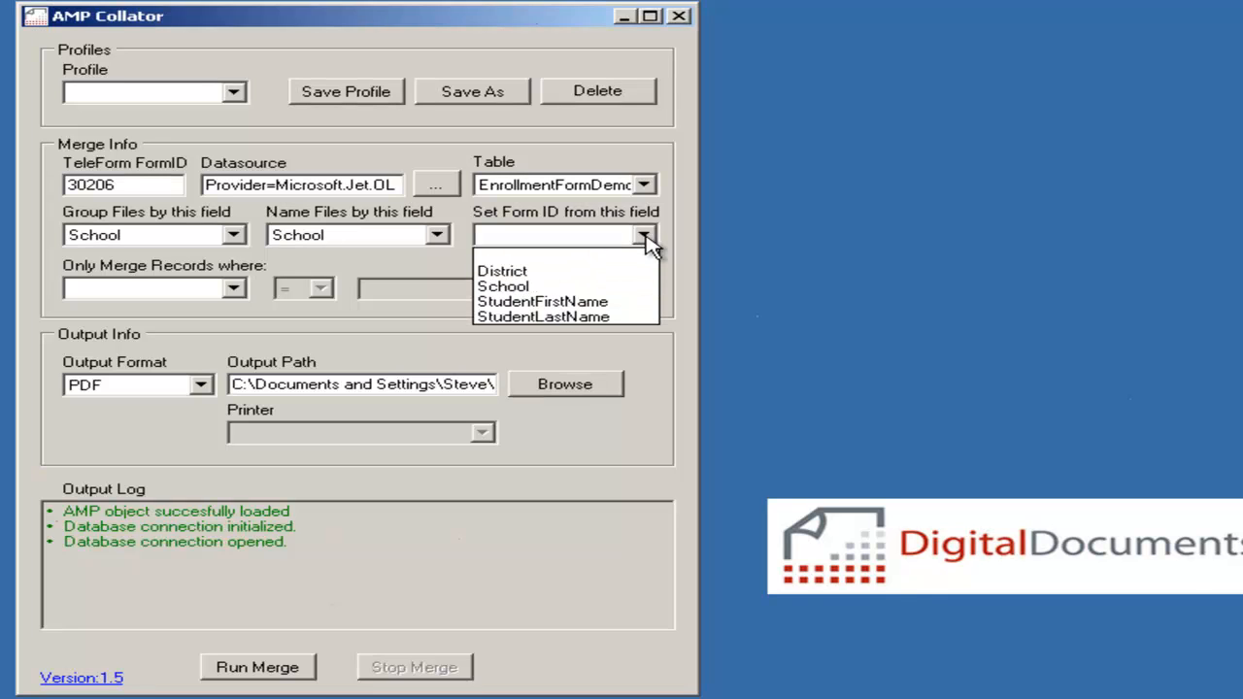
left_click(645, 237)
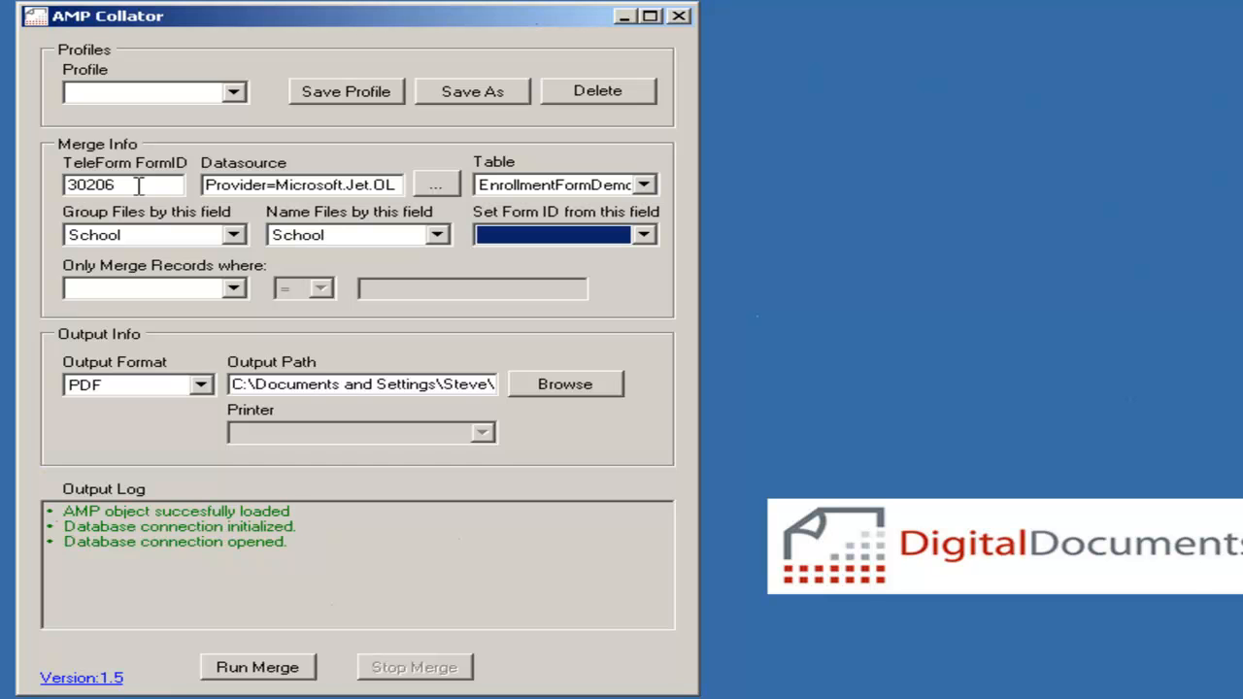
left_click(234, 289)
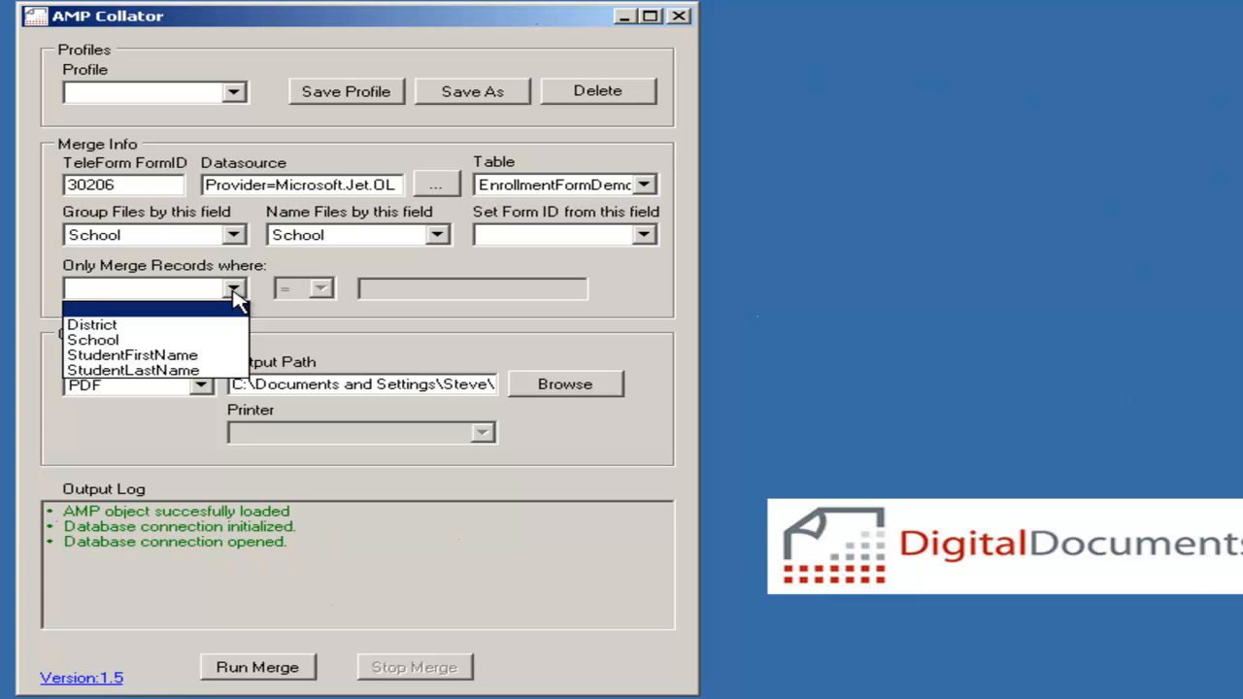
left_click(227, 341)
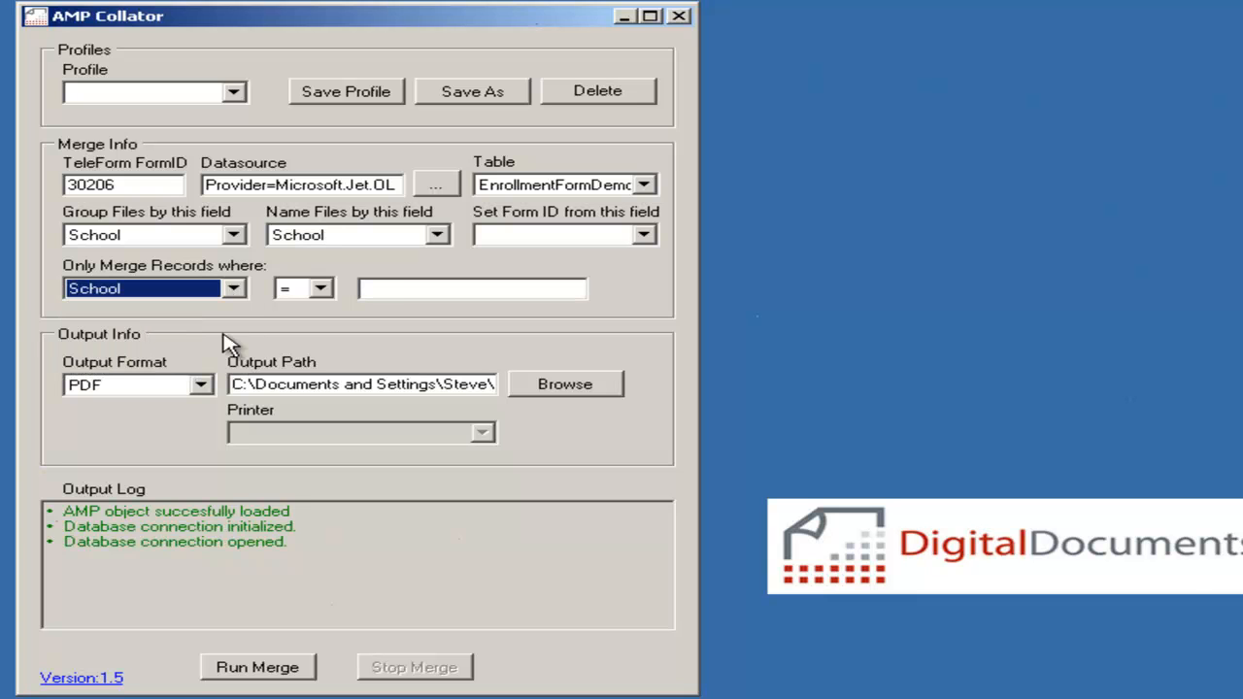
left_click(414, 291)
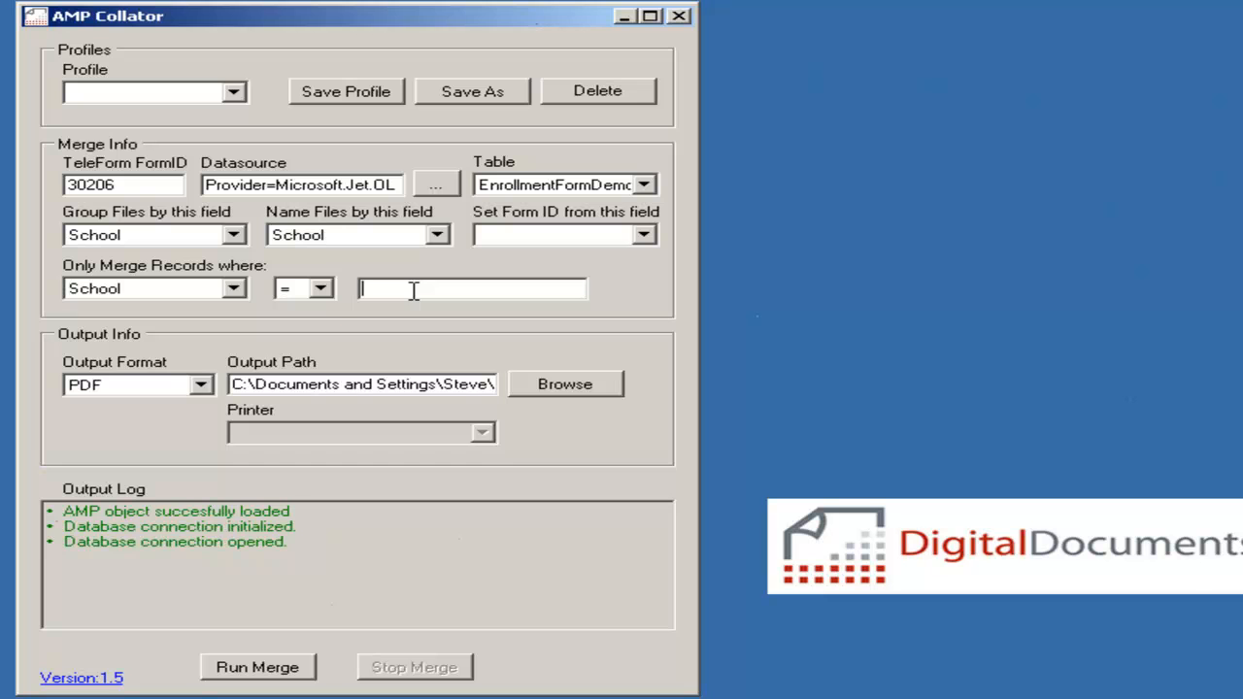
left_click(234, 289)
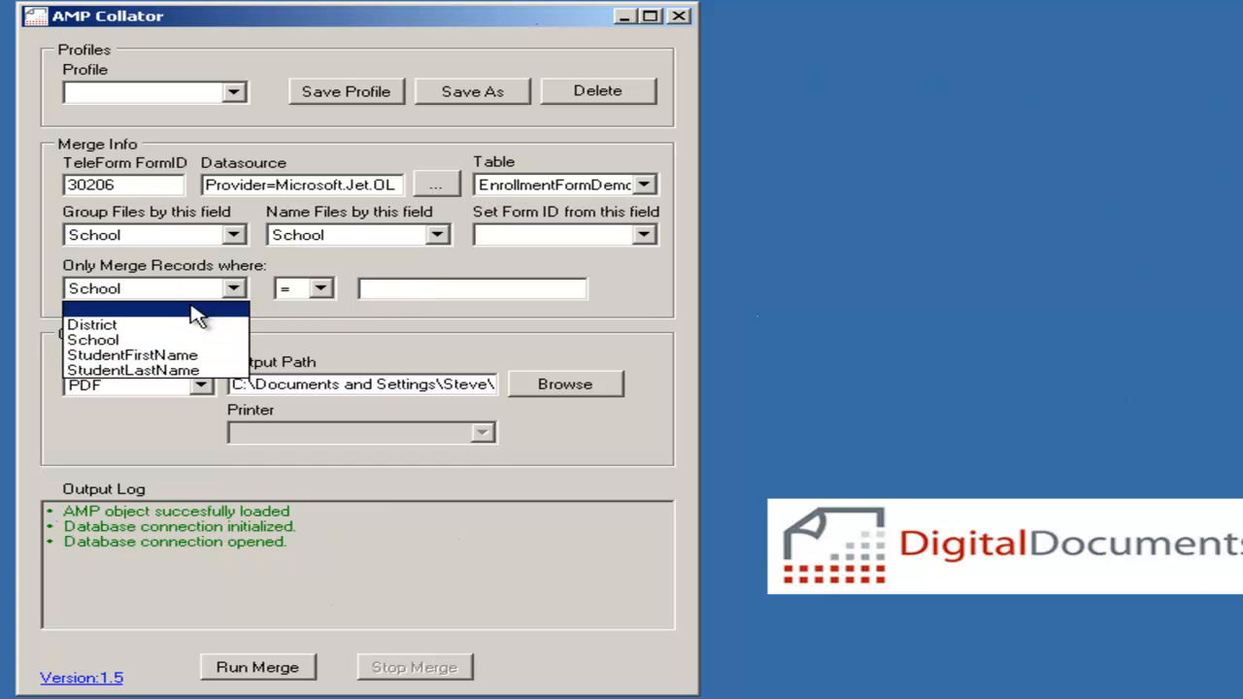
left_click(195, 310)
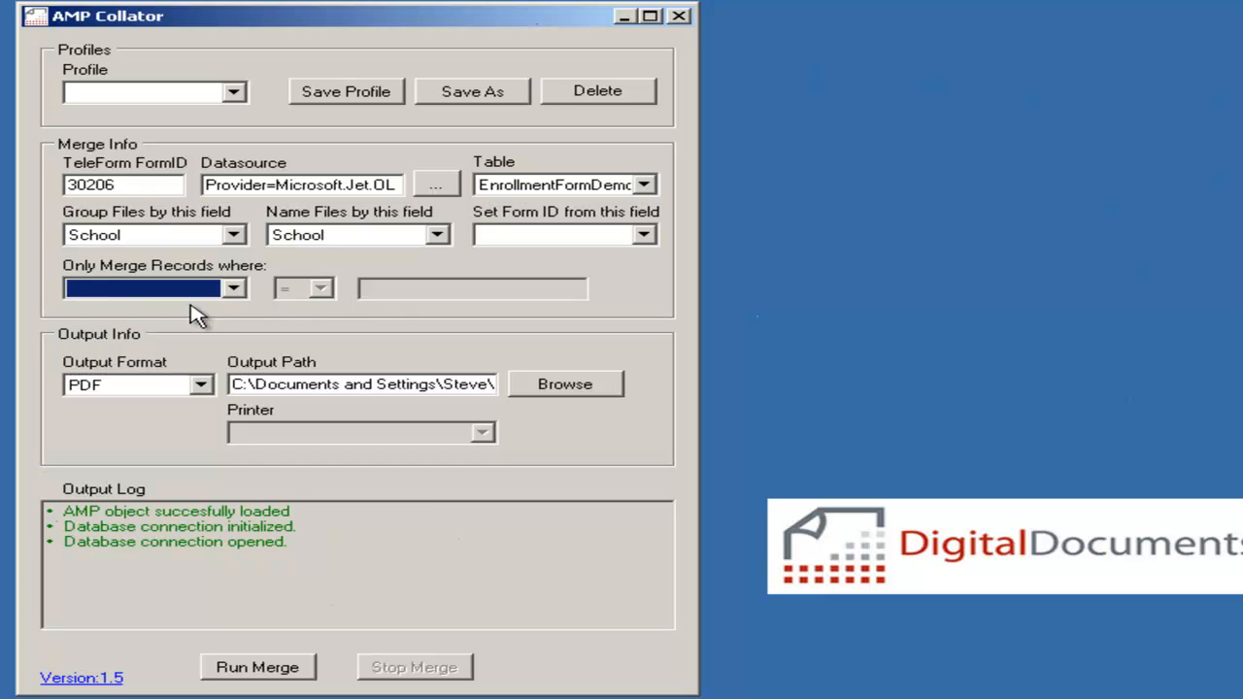
Step: Set the output format to PDF and the output location to the Collator Output folder on the desktop
left_click(201, 385)
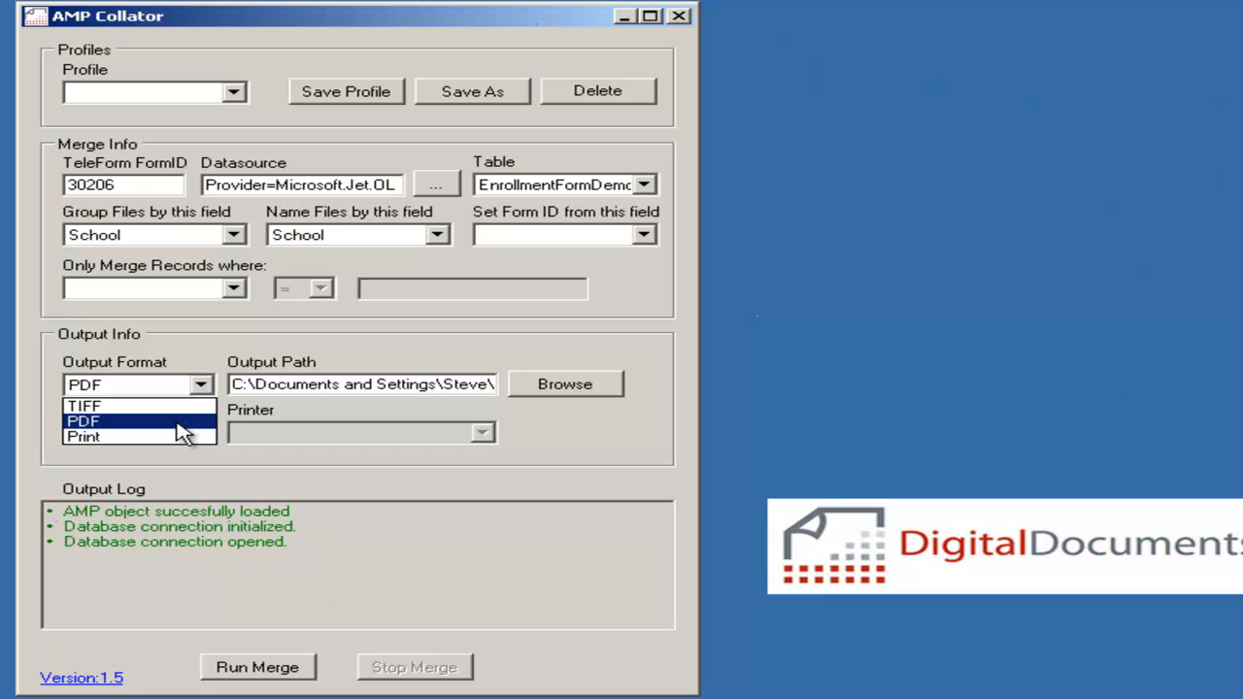
left_click(179, 422)
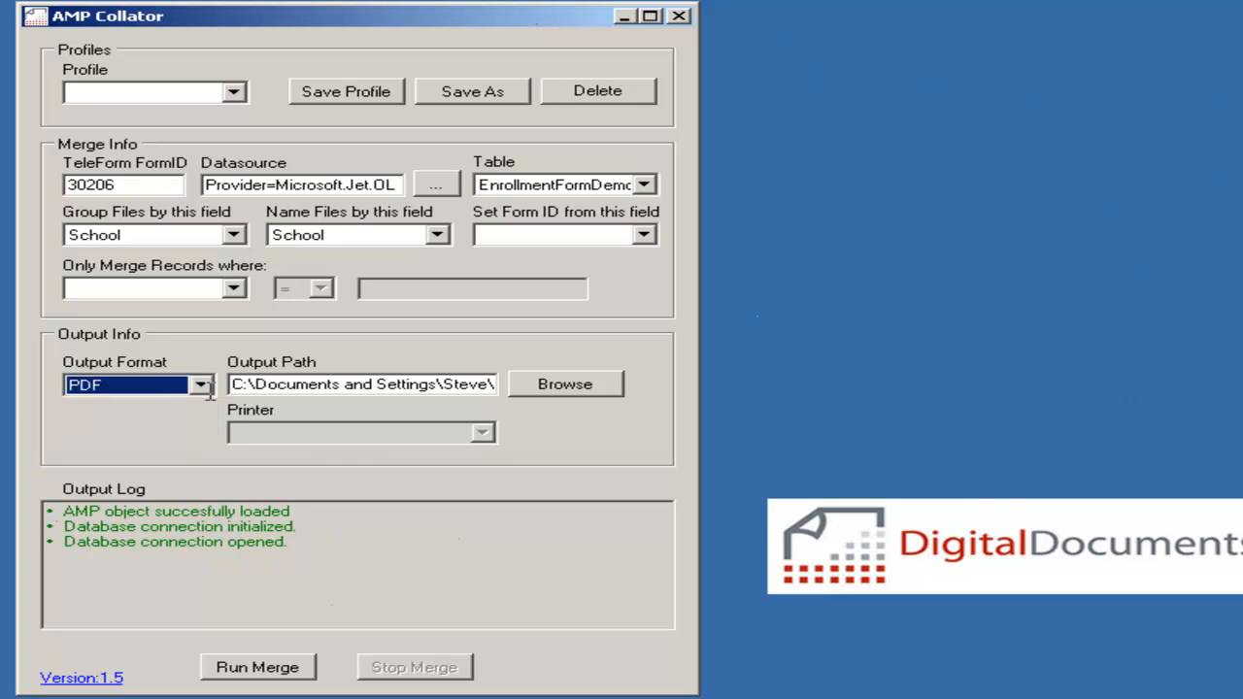
left_click(551, 386)
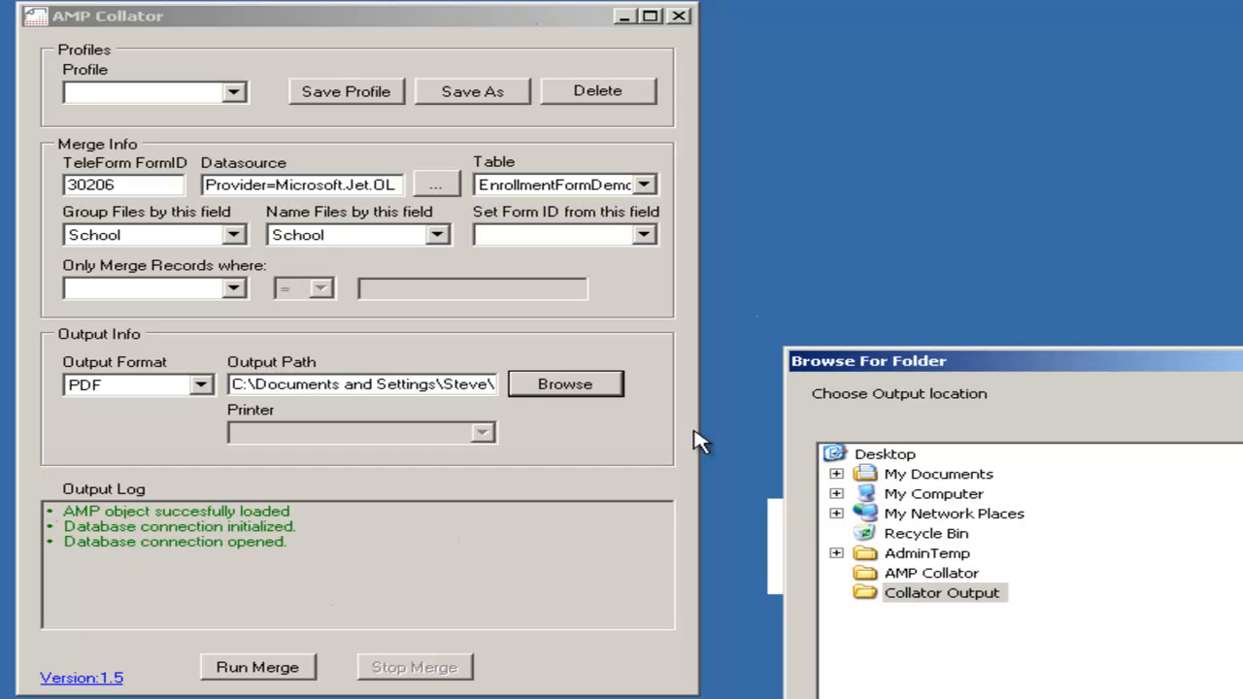
left_click(975, 597)
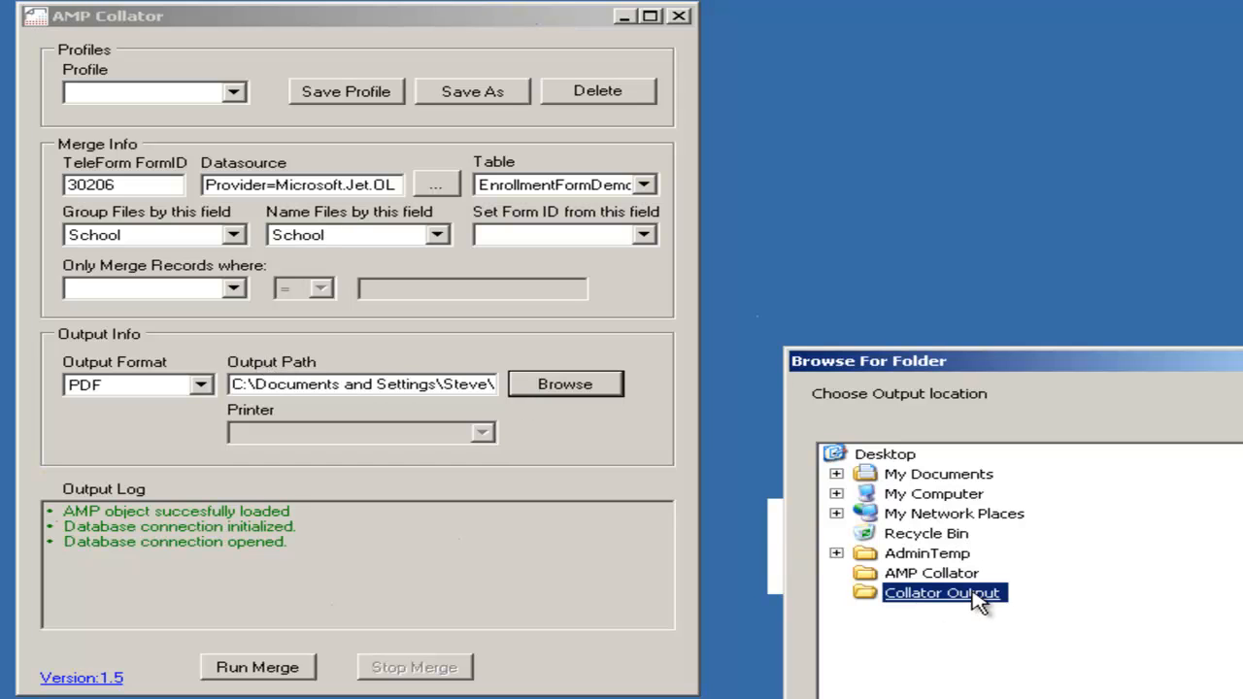
key("Return")
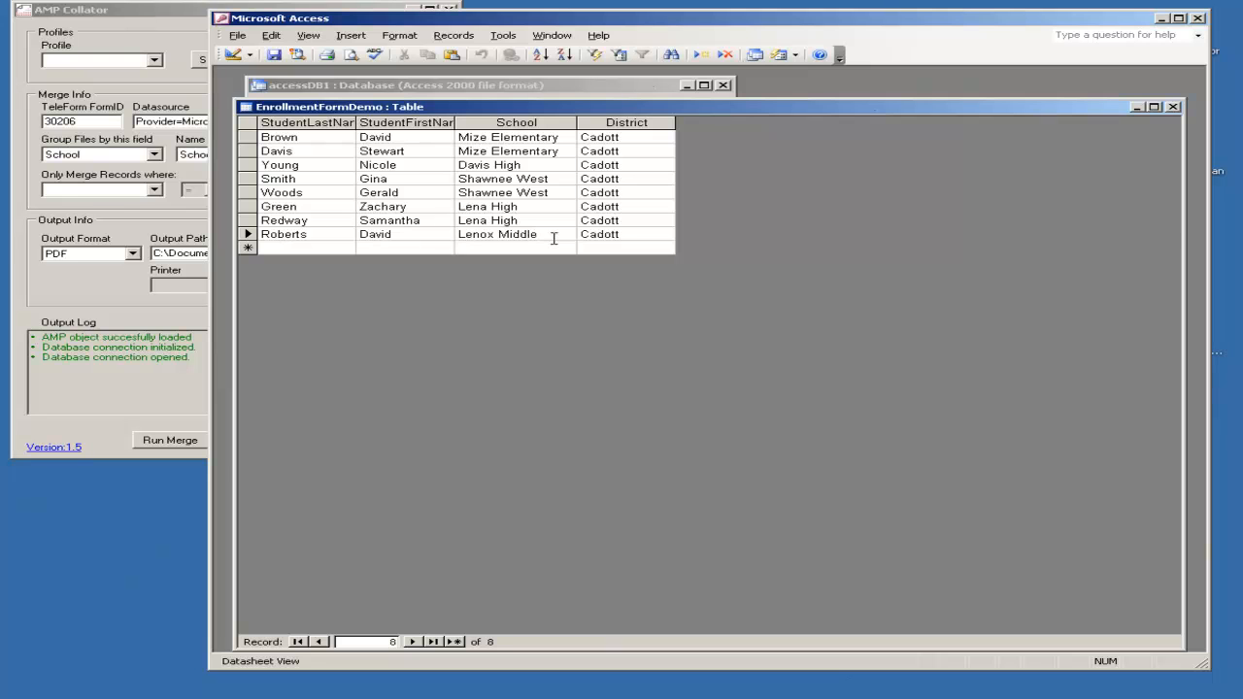
Step: Minimize Microsoft Access, bring up the Collator Output folder window and place it just below the AMP Collator window
left_click(1161, 18)
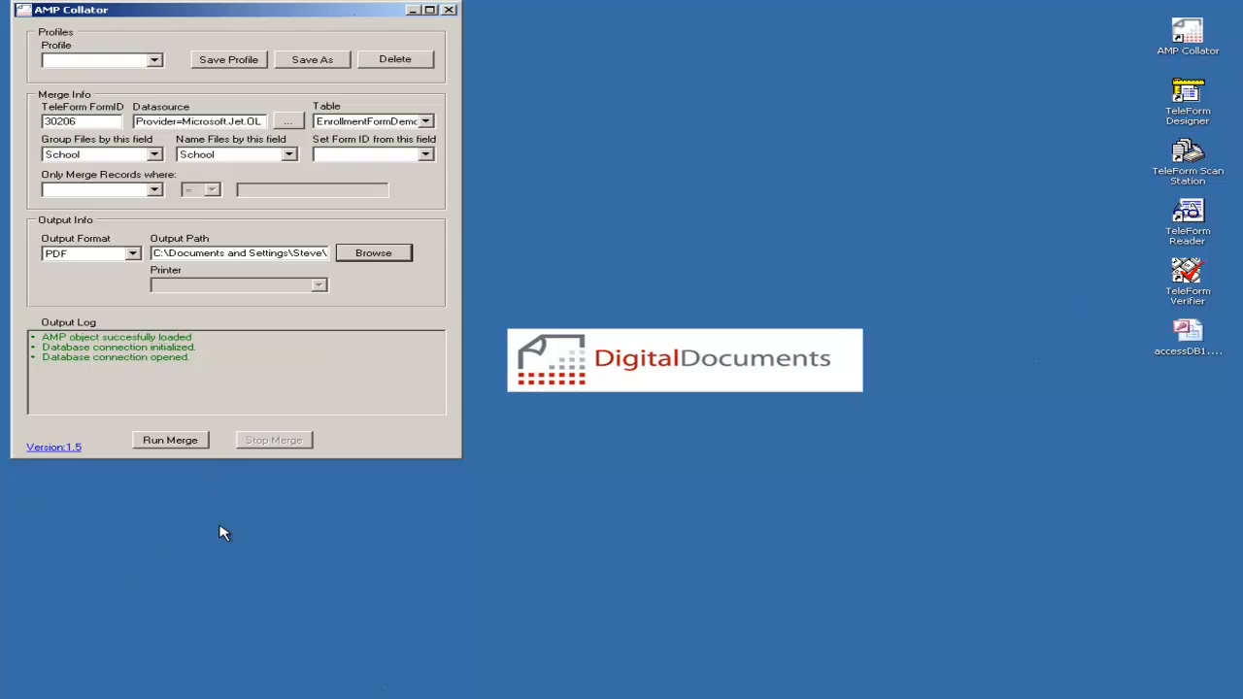
left_click(515, 698)
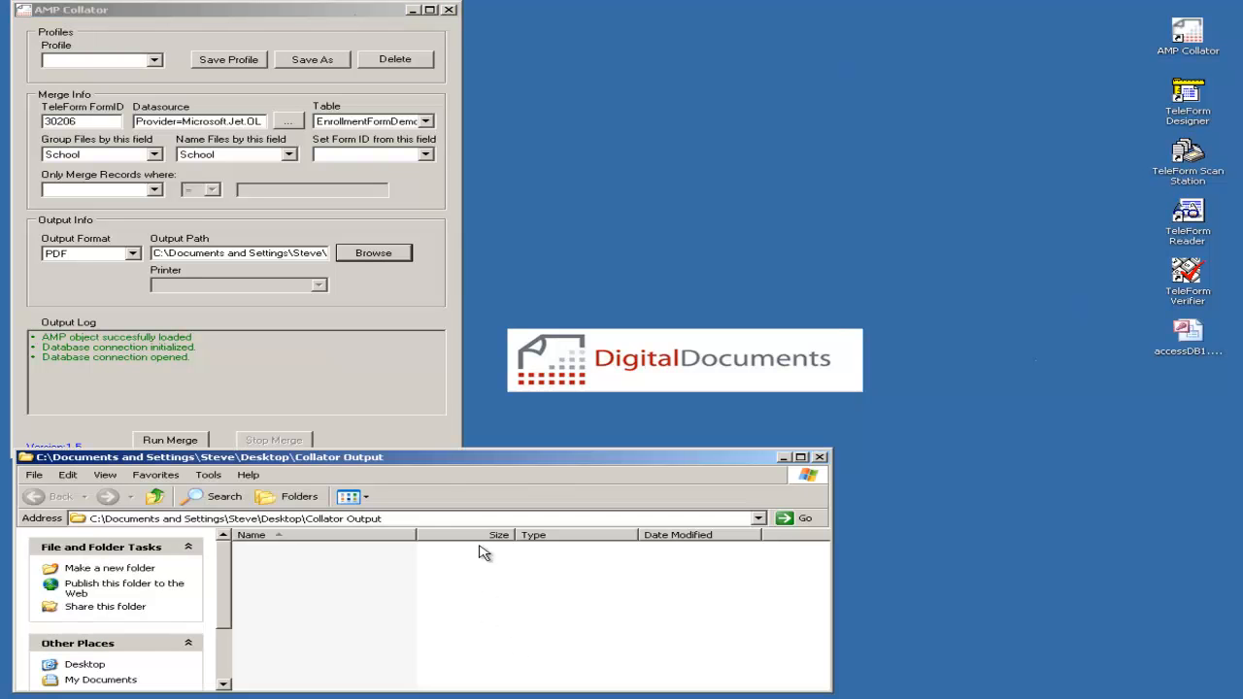
left_click_drag(437, 449, 442, 465)
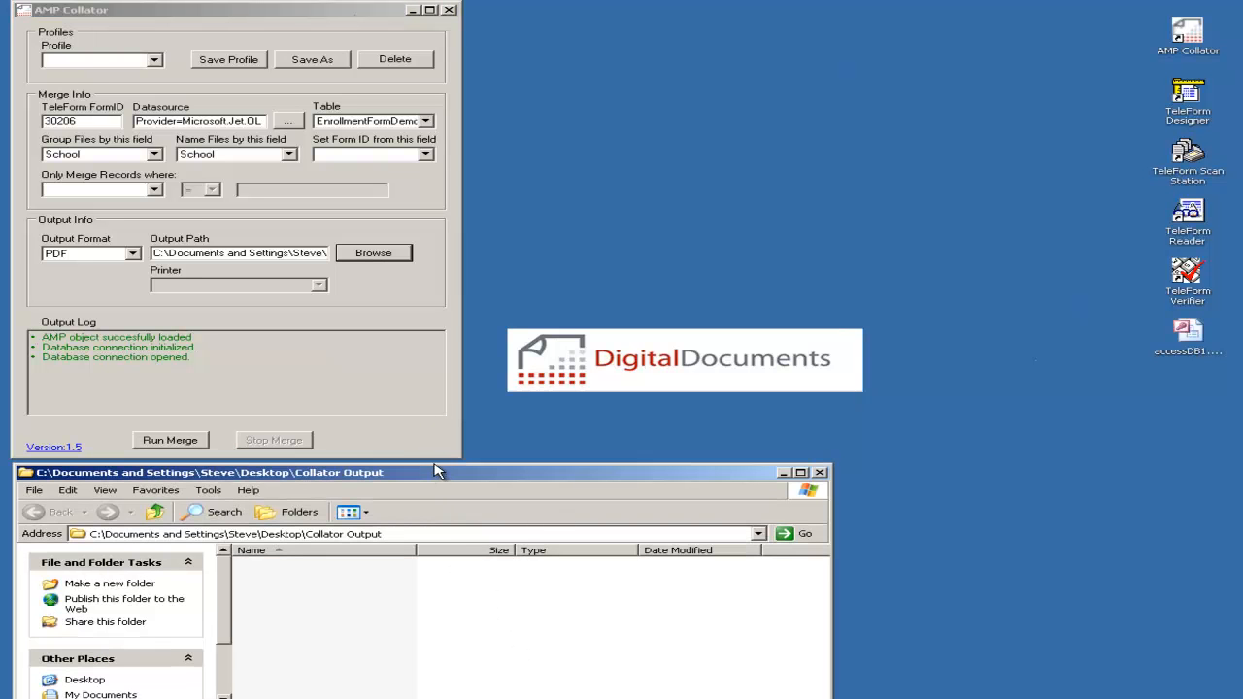
Step: Run the merge to generate the PDF files grouped by school in the Collator Output folder
left_click(171, 441)
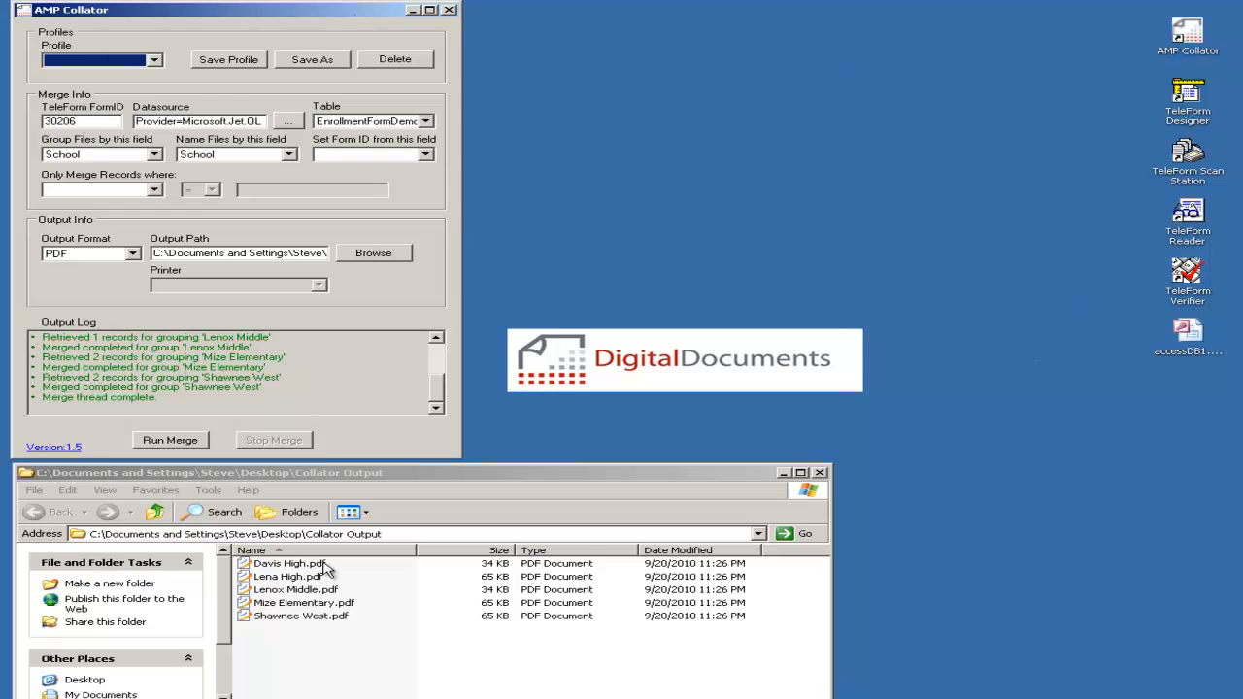
left_click(288, 576)
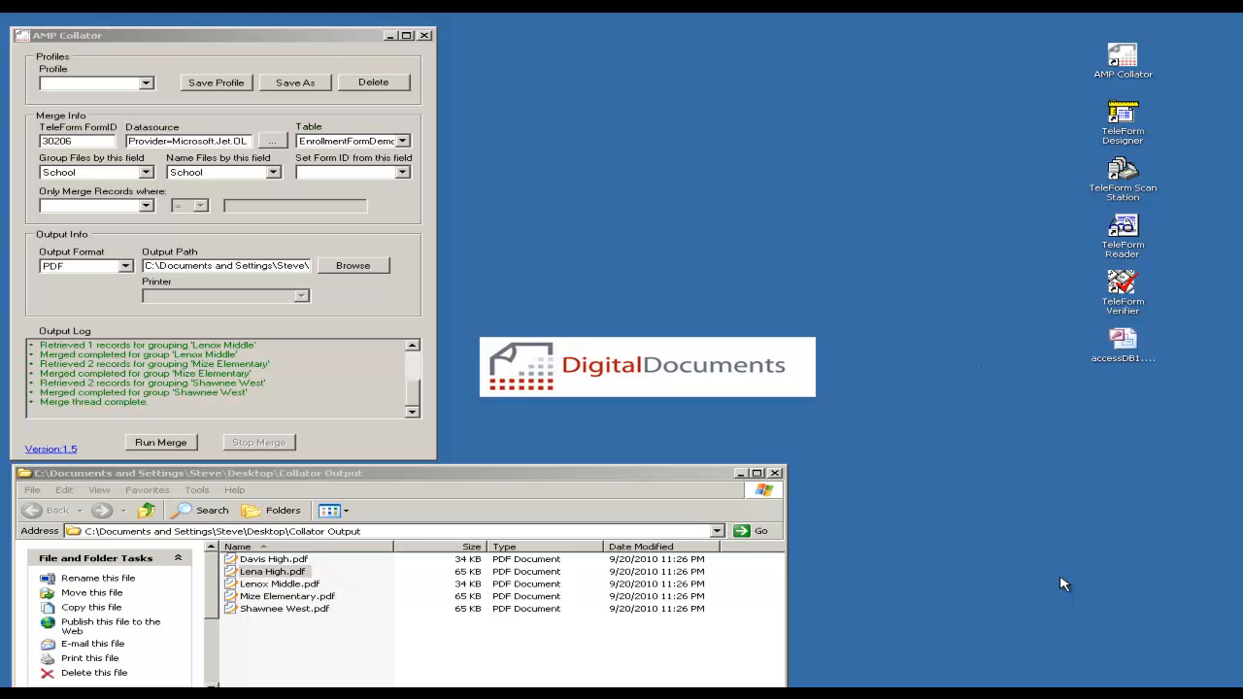
left_click(271, 576)
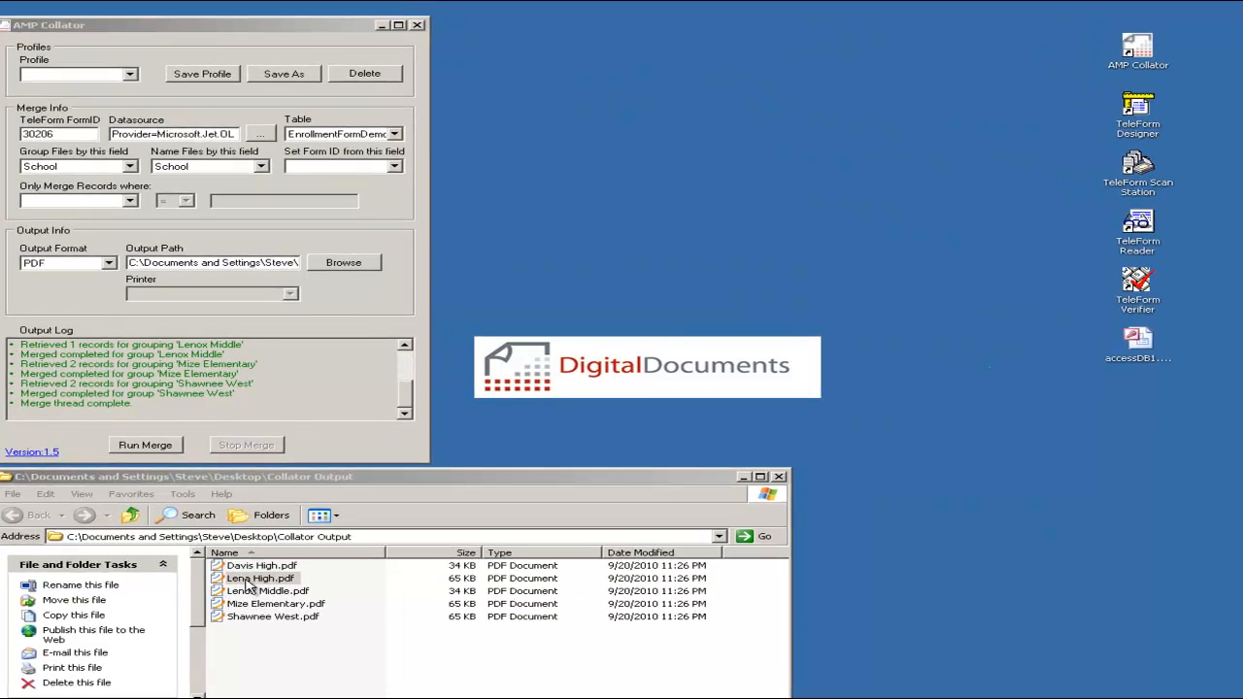
double_click(258, 580)
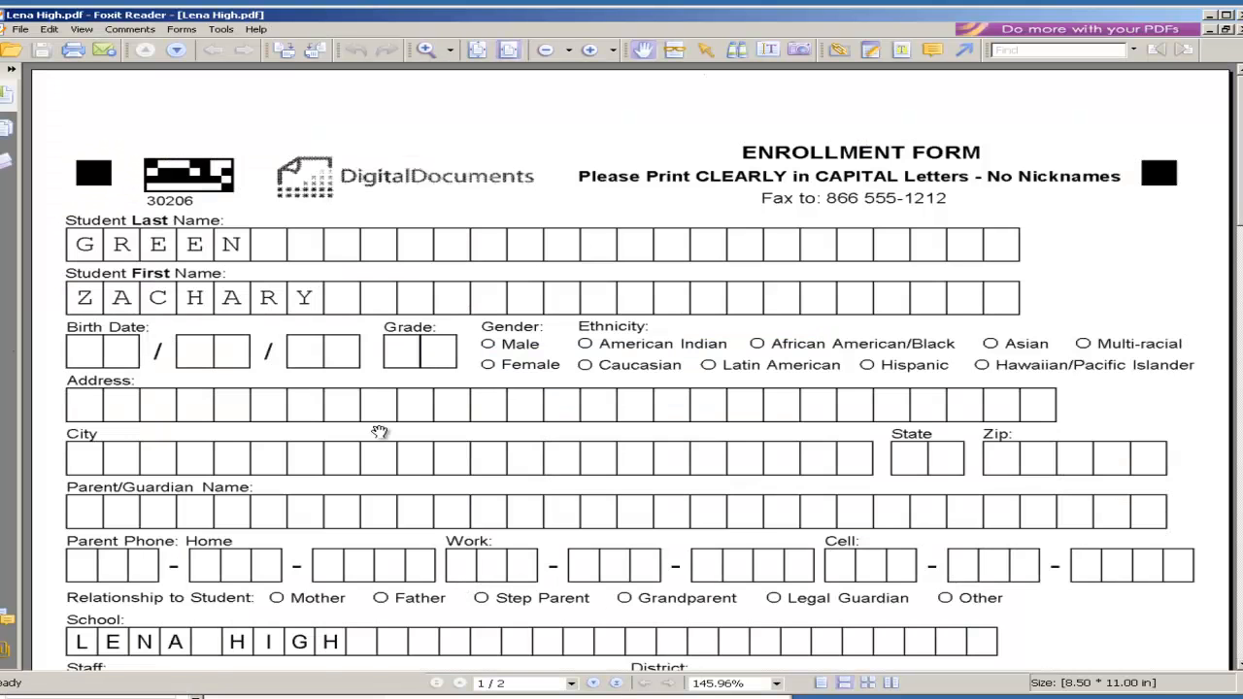
left_click(6, 133)
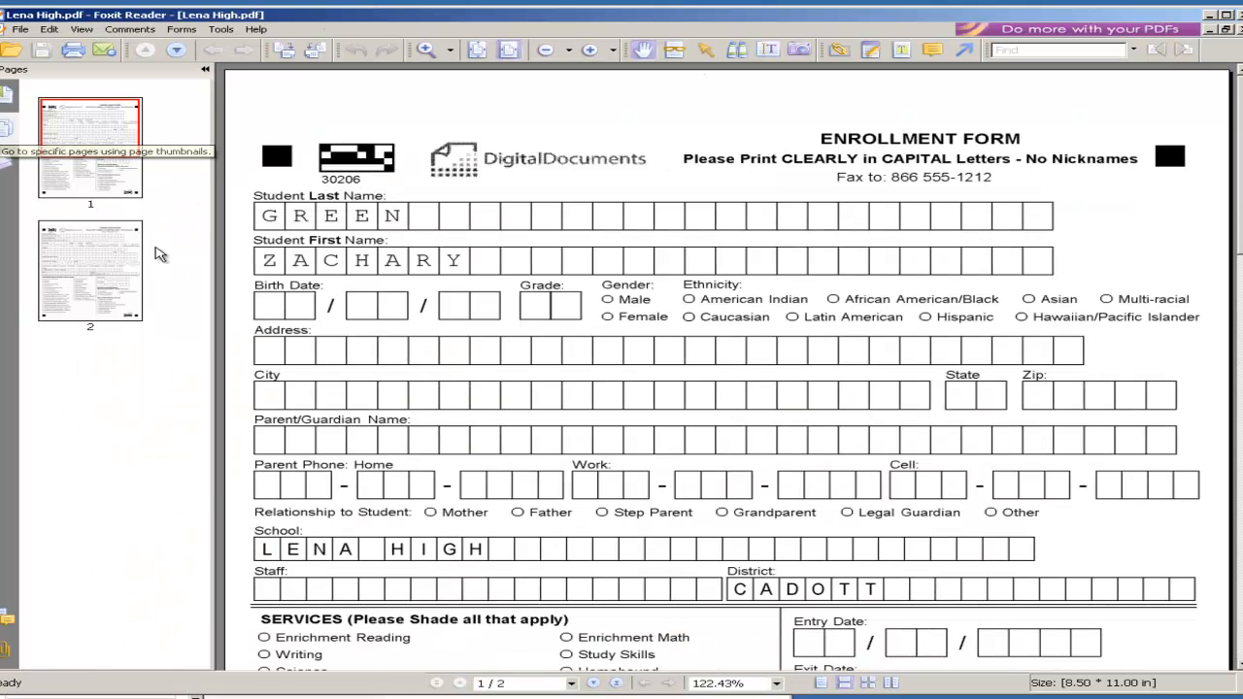
left_click(112, 275)
left_click(101, 169)
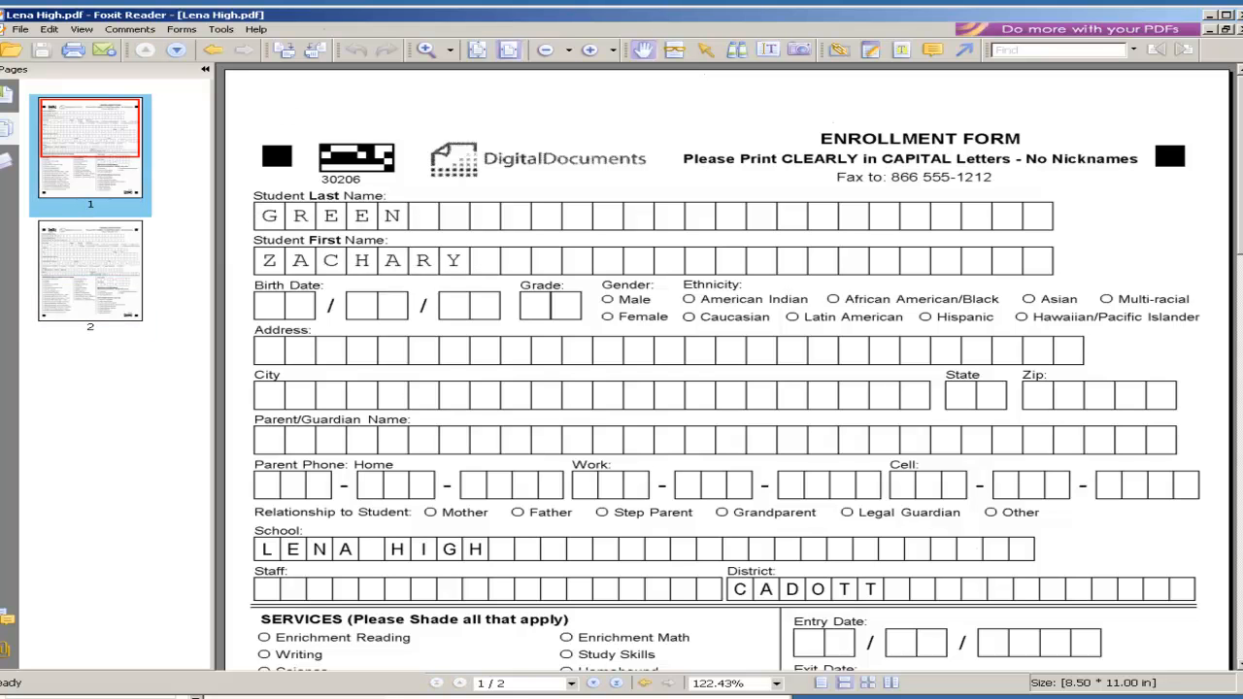
left_click(1240, 15)
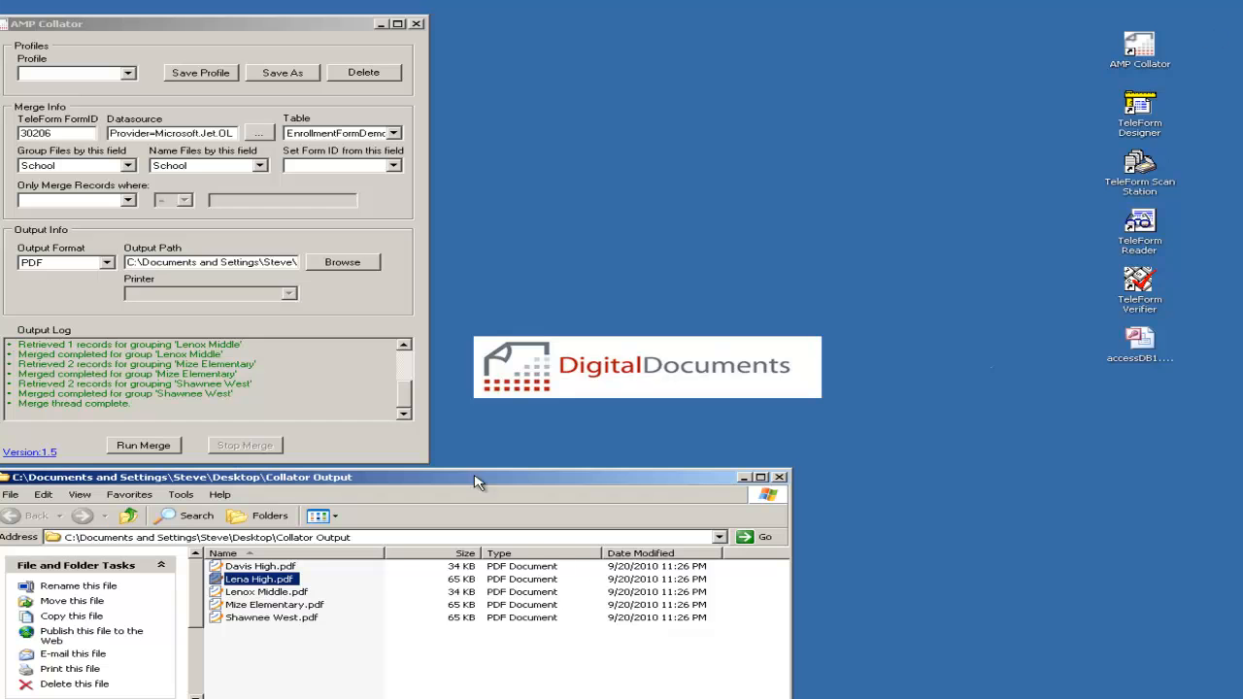
Step: Open Davis High.pdf from the Collator Output folder and show its page thumbnails to check the merged enrollment form
double_click(262, 567)
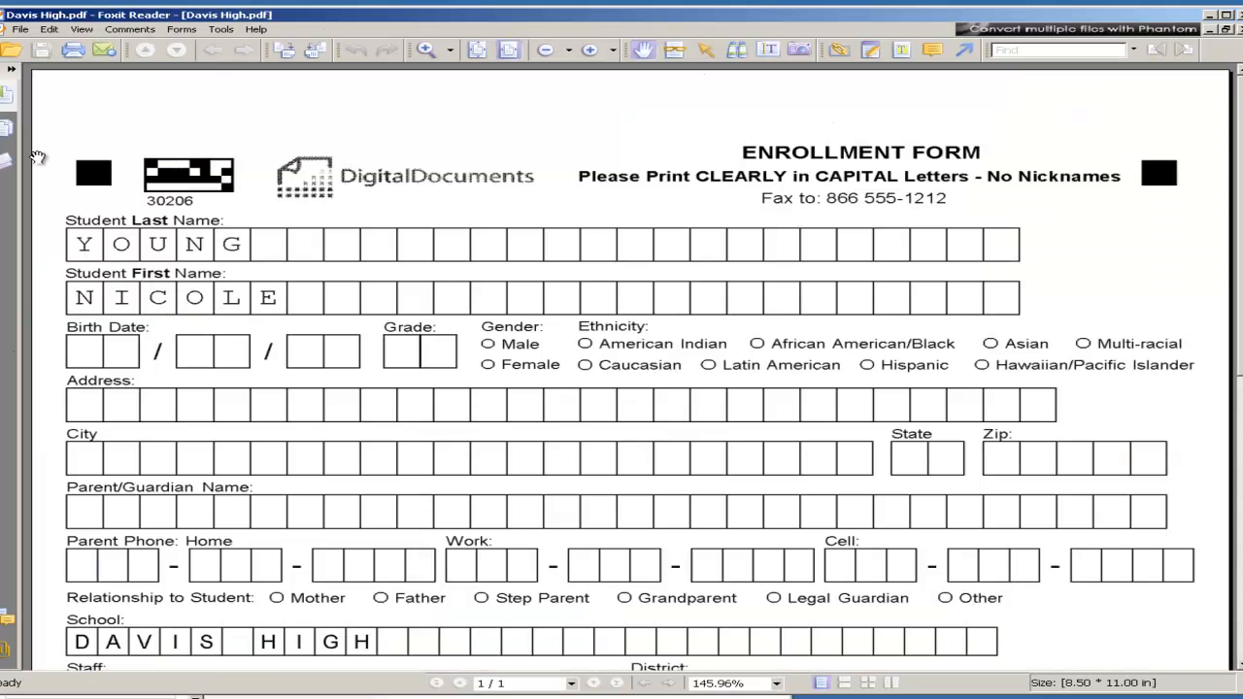
left_click(11, 130)
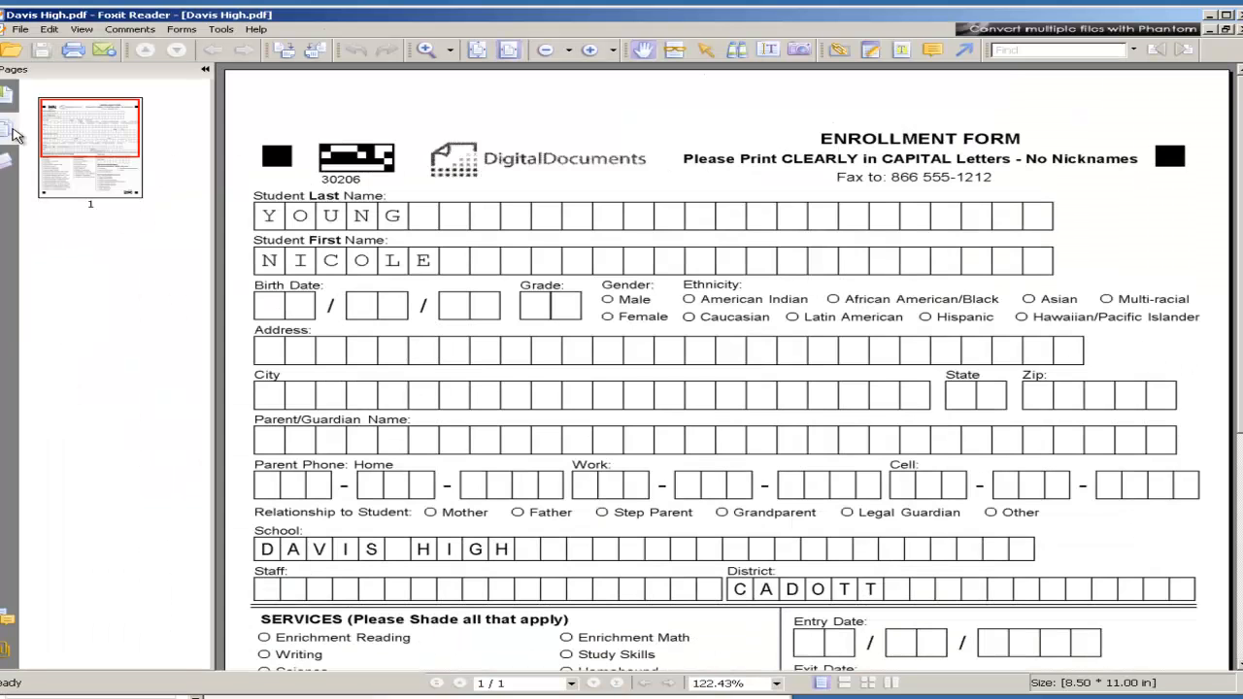